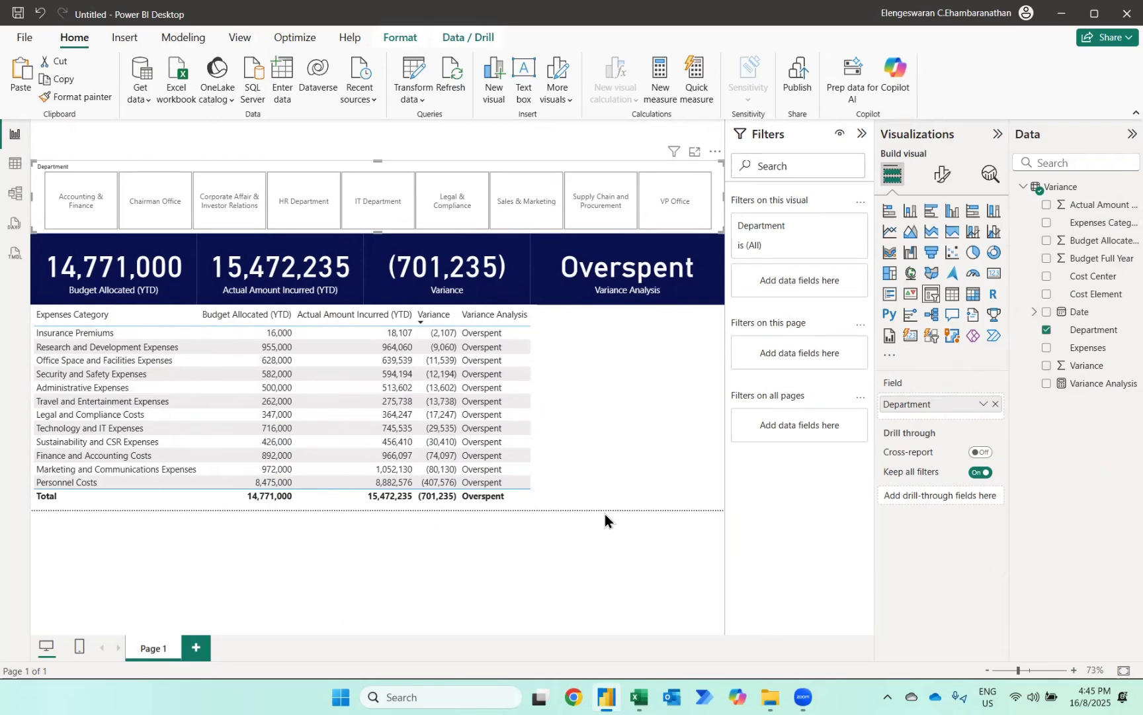
- Create a new measure named Utilisation Full Year (%) in the Variance table
{"action": "left_click", "coordinate": [661, 78]}
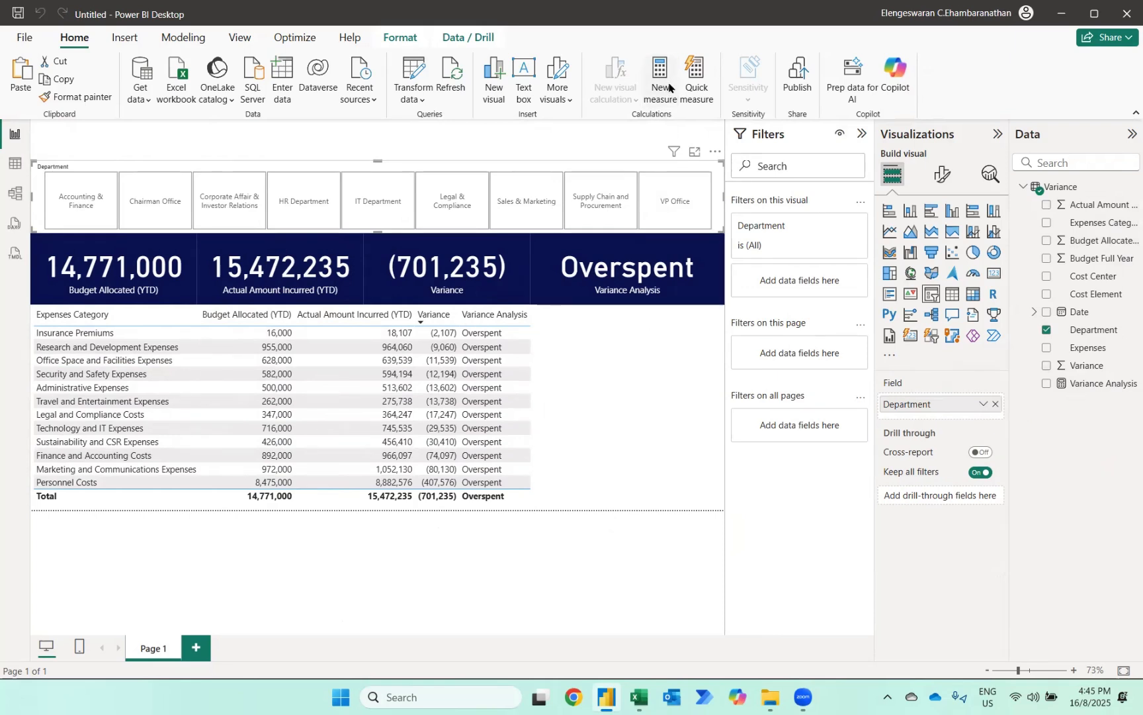
{"action": "type", "text": "U"}
{"action": "key", "text": "Caps_Lock"}
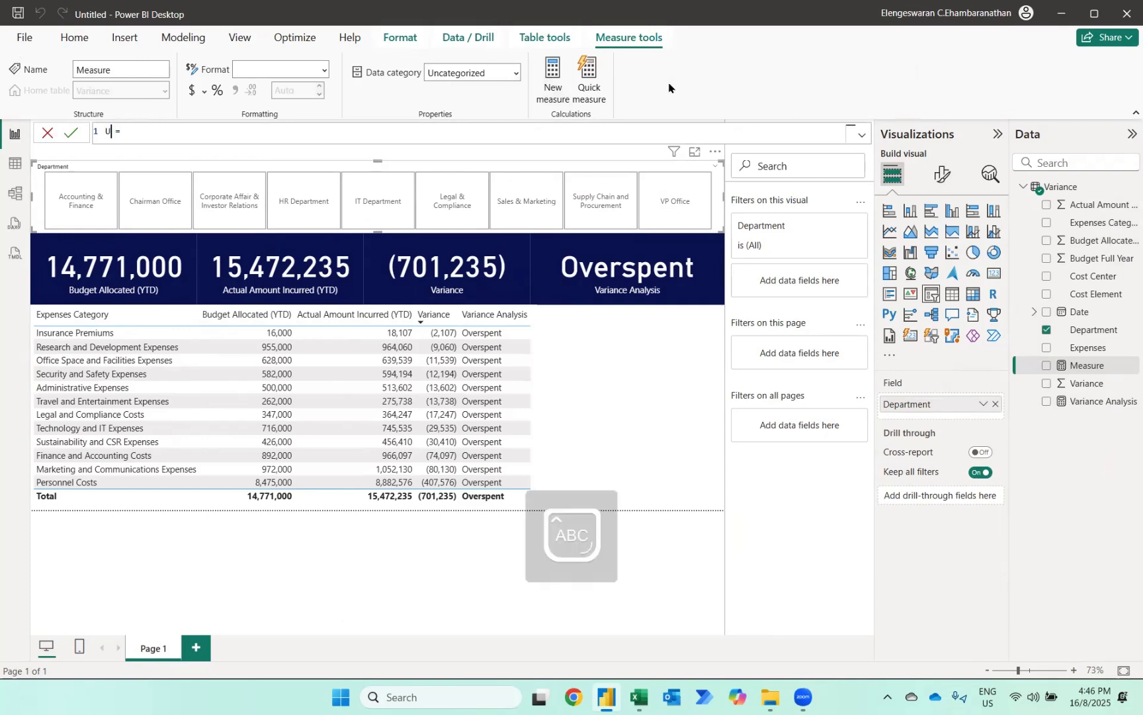
{"action": "type", "text": "tilisation"}
{"action": "key", "text": "Caps_Lock"}
{"action": "type", "text": "F"}
{"action": "key", "text": "Caps_Lock"}
{"action": "type", "text": "ull"}
{"action": "key", "text": "Caps_Lock"}
{"action": "type", "text": "Y"}
{"action": "key", "text": "Caps_Lock"}
{"action": "type", "text": "ear ("}
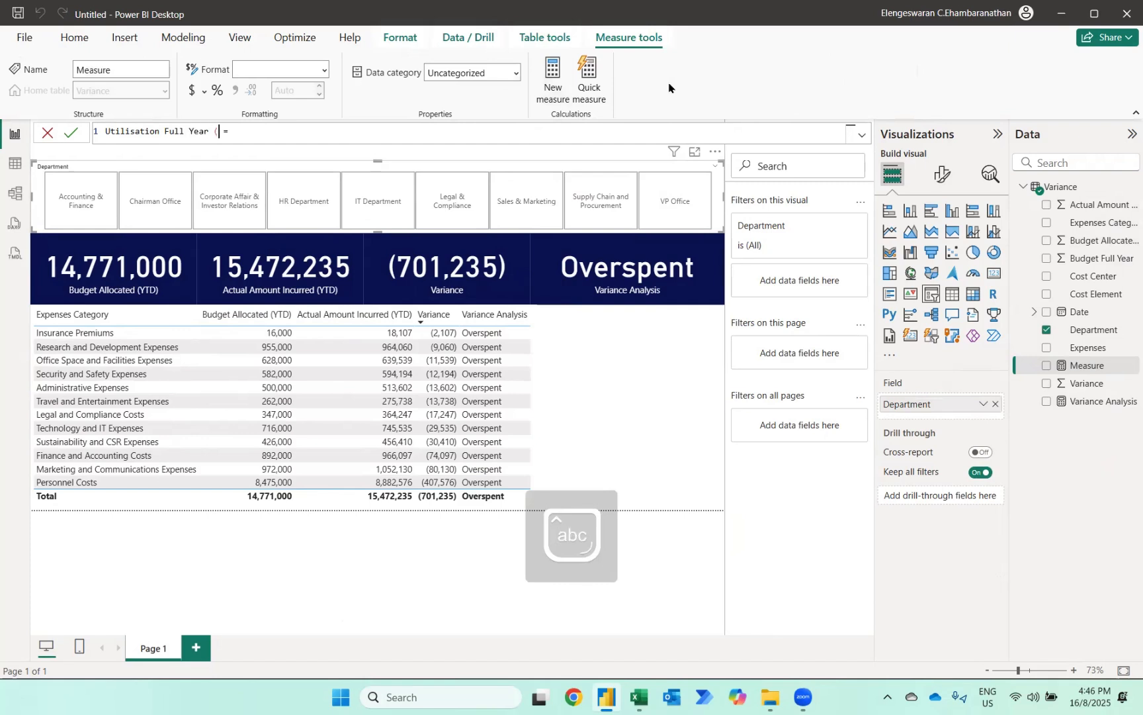
{"action": "type", "text": "%)"}
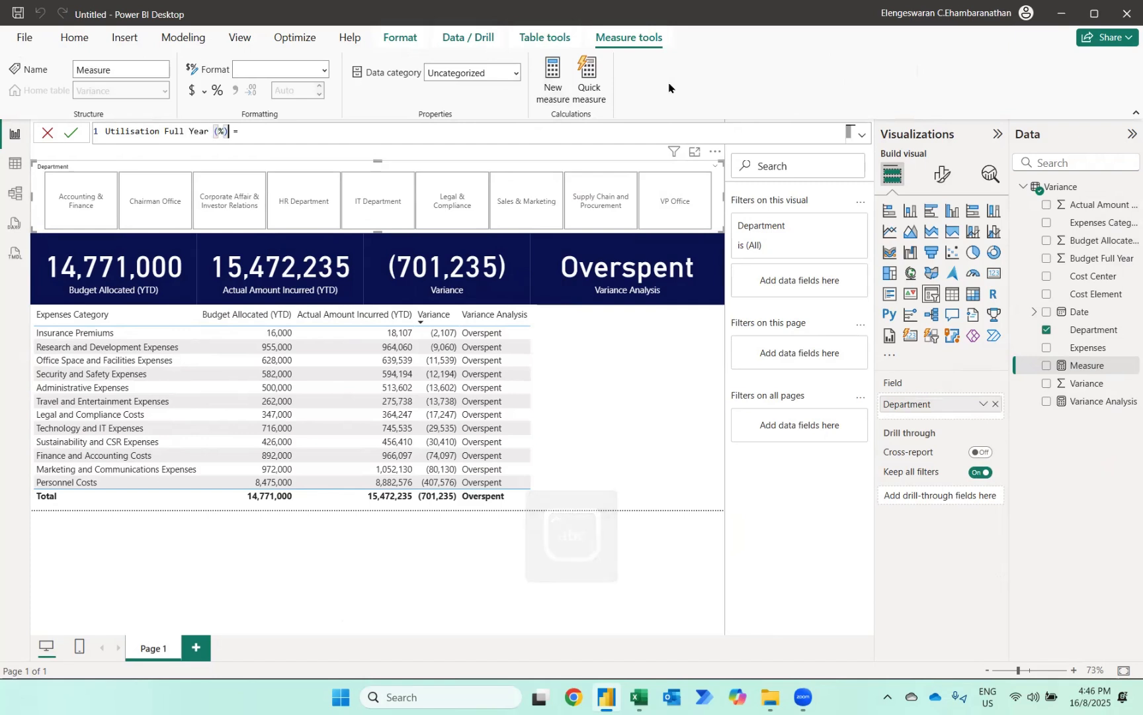
{"action": "key", "text": "End"}
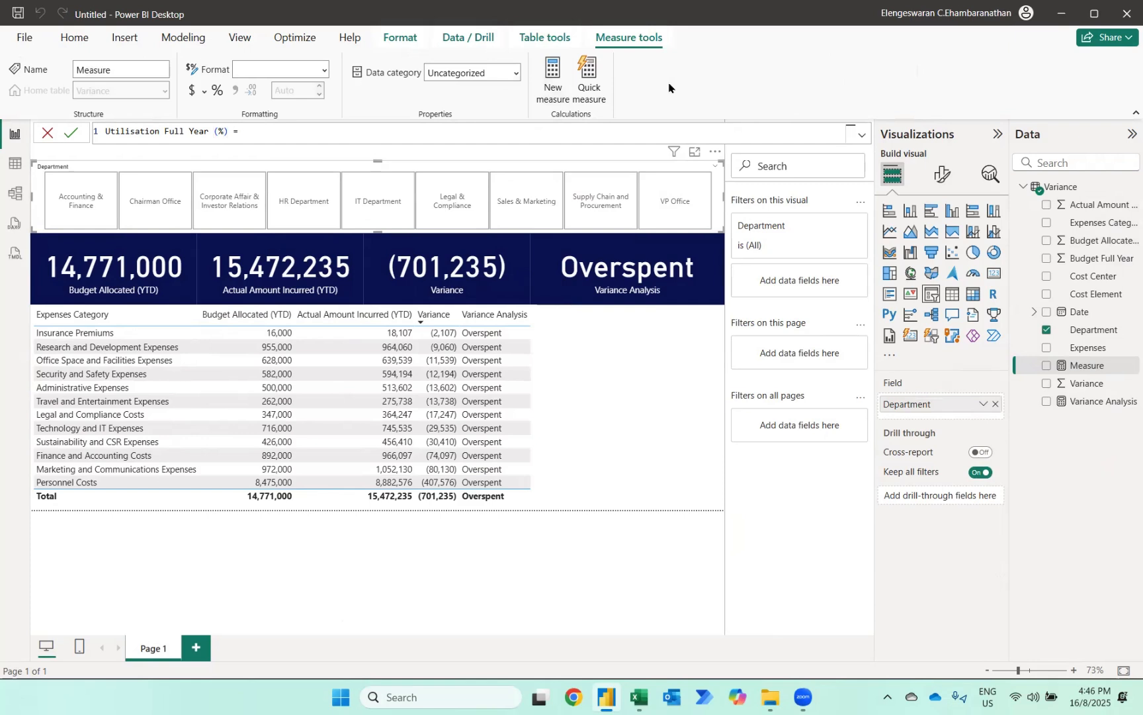
- Define the measure as the sum of Actual Amount Incurred (YTD) divided by the sum of Budget Full Year
{"action": "type", "text": "SUM('Variance'[ Actual Amount Incurred (YTD)]"}
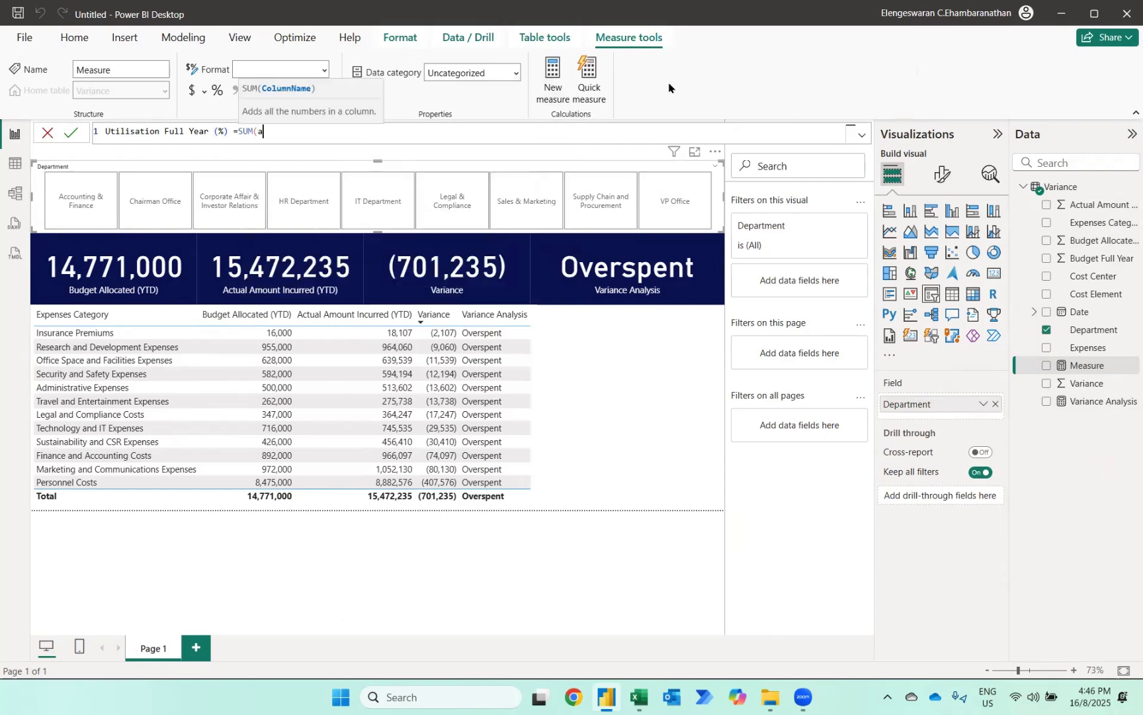
{"action": "type", "text": ")"}
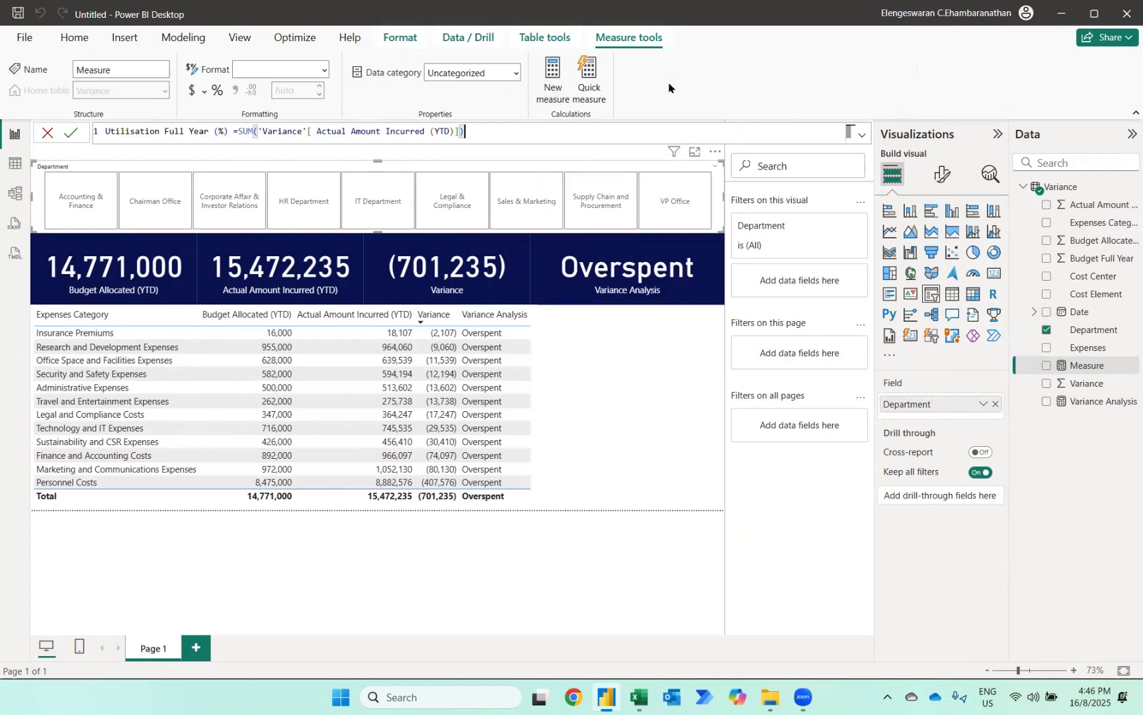
{"action": "type", "text": "/SUM(bud"}
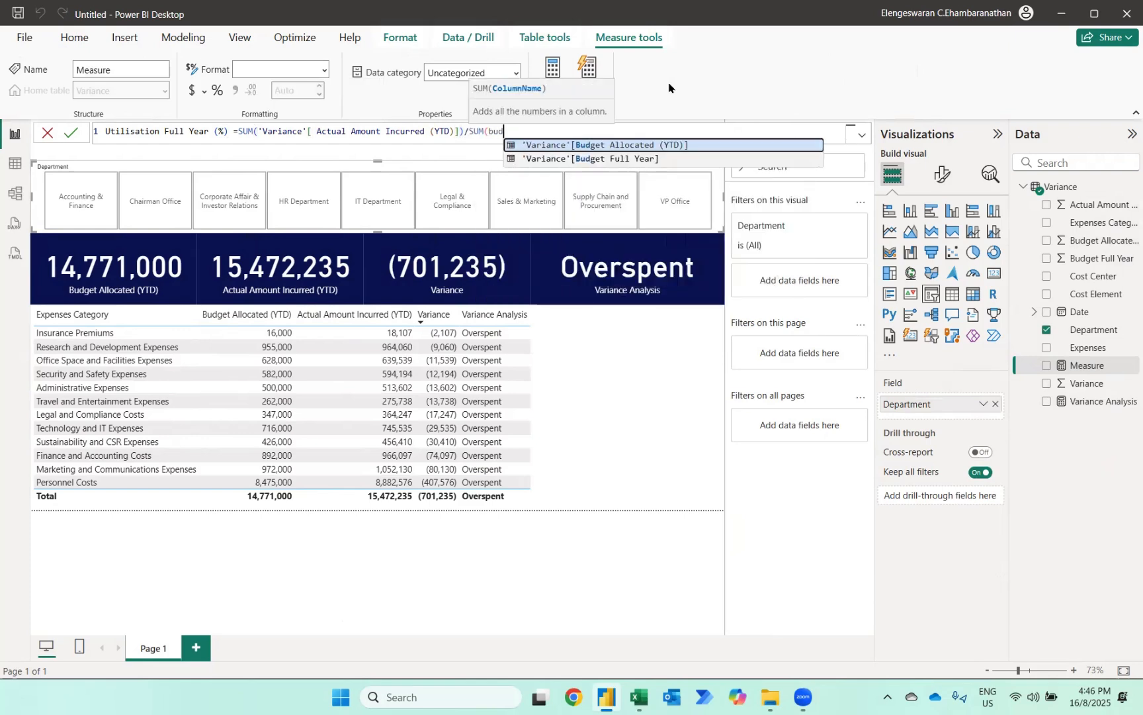
{"action": "key", "text": "Down"}
{"action": "key", "text": "Tab"}
{"action": "type", "text": ")"}
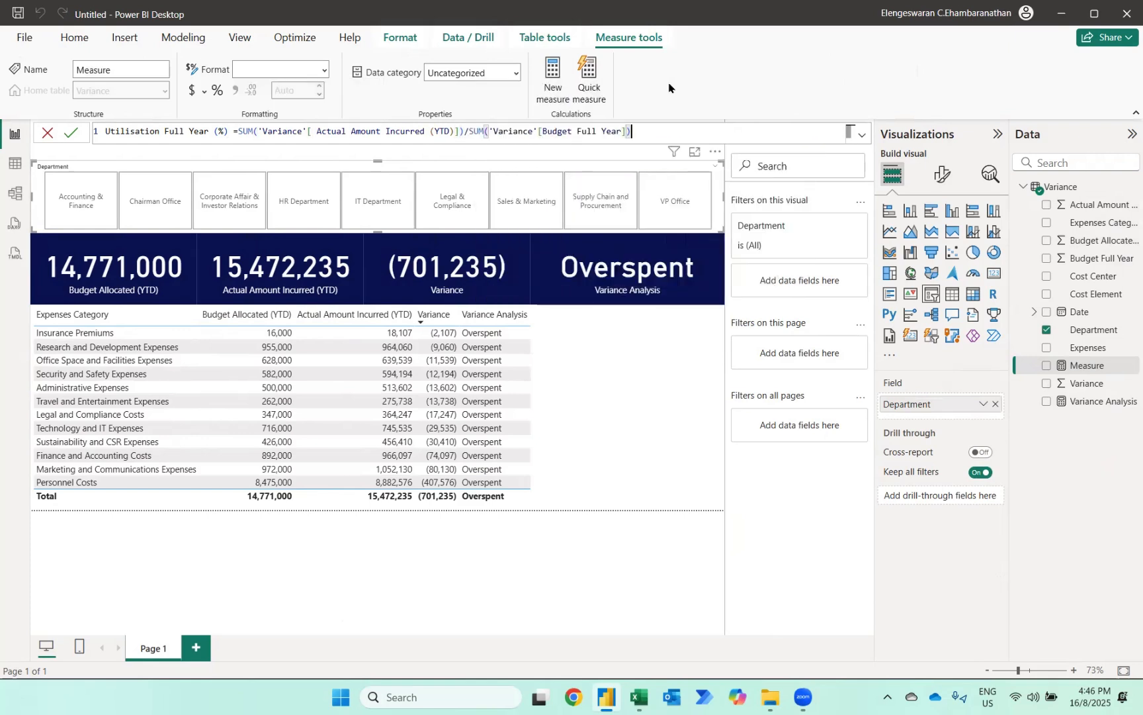
{"action": "key", "text": "Return"}
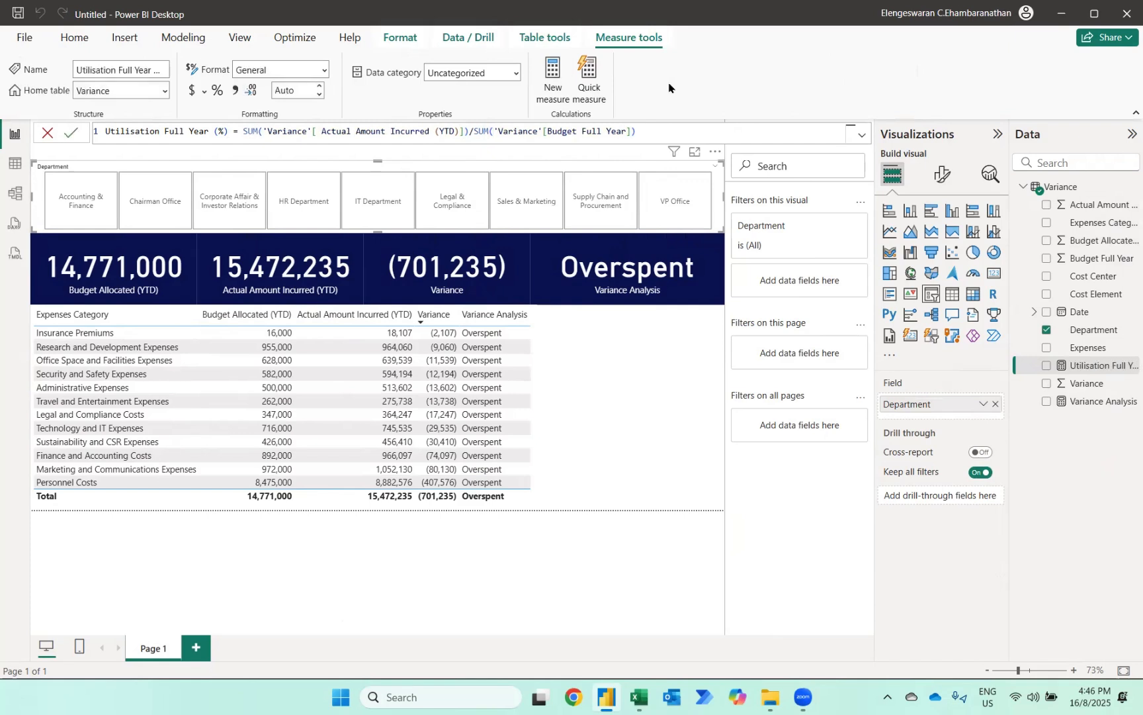
- Add a gauge beside the expenses table, halve its height, and use Utilisation Full Year (%) as its value
{"action": "left_click", "coordinate": [624, 362]}
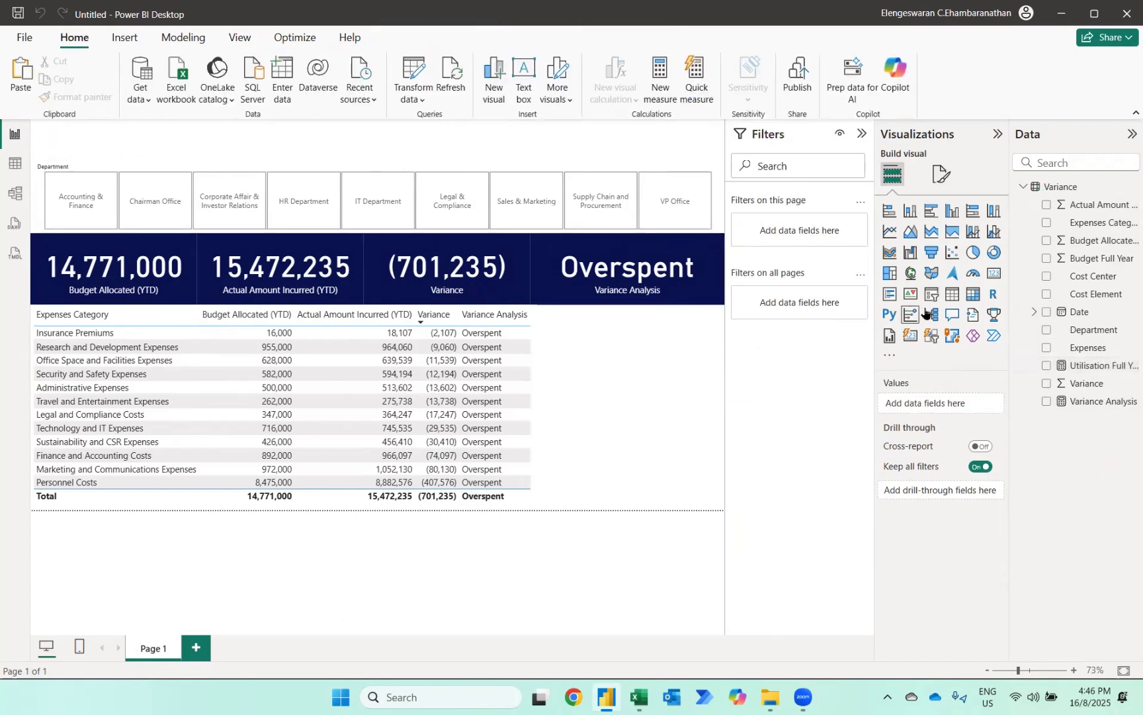
{"action": "left_click", "coordinate": [972, 280]}
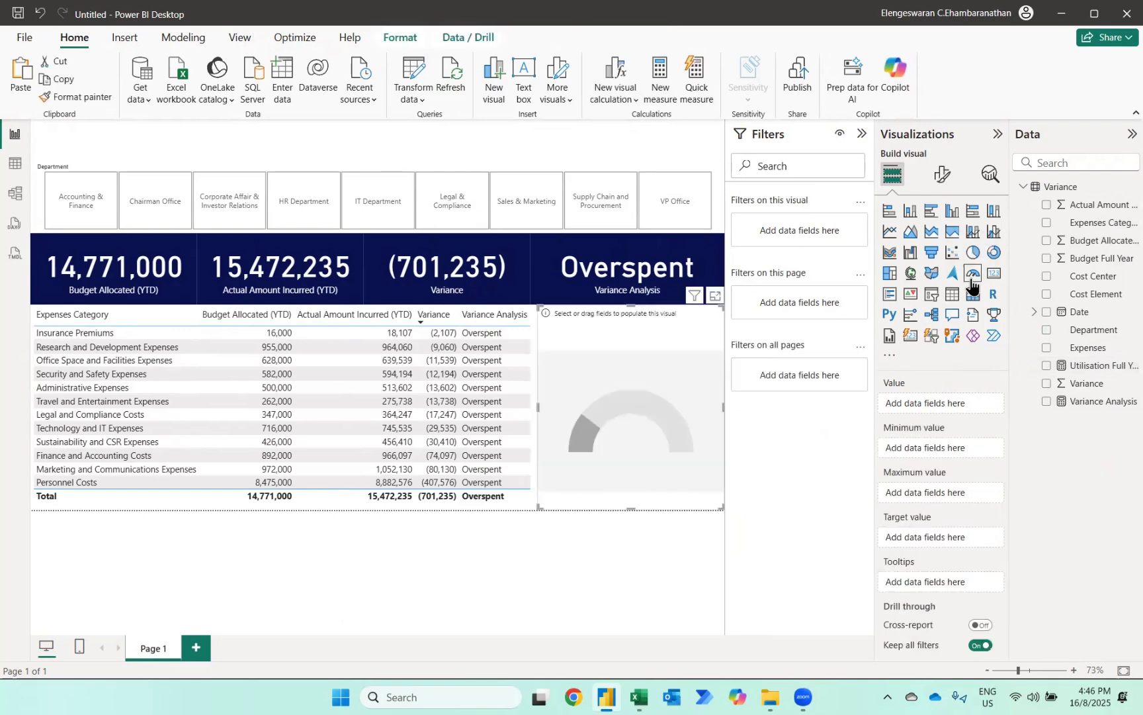
{"action": "left_click_drag", "start_coordinate": [627, 507], "coordinate": [625, 406]}
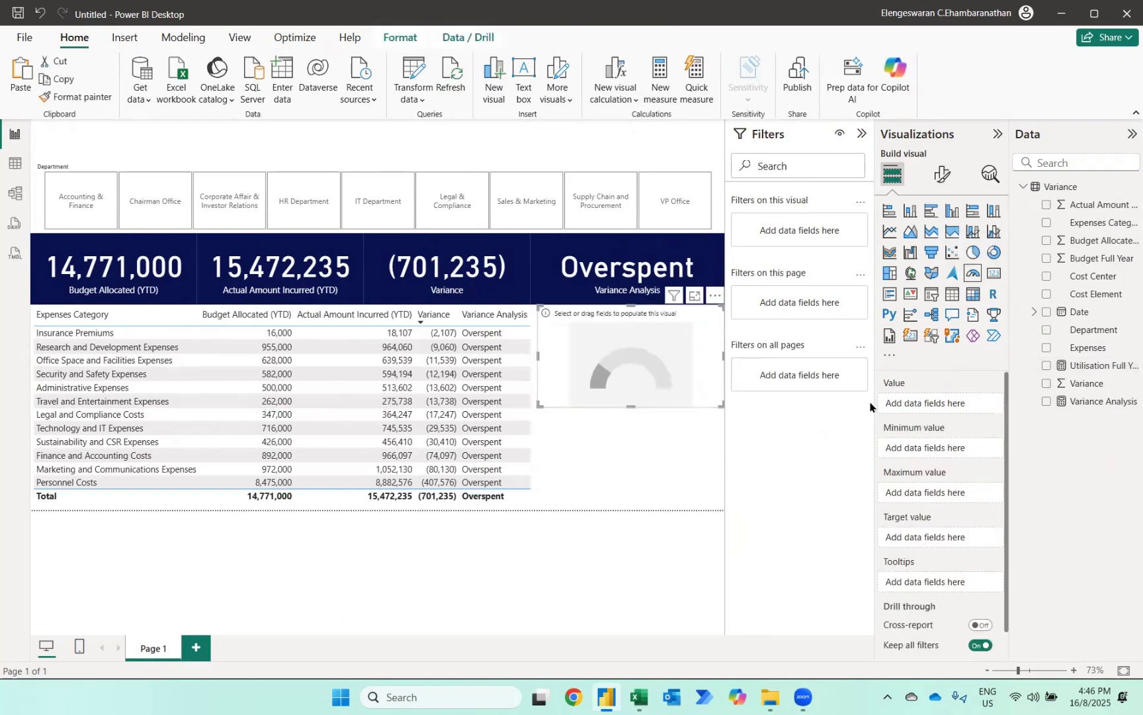
{"action": "left_click", "coordinate": [1046, 365]}
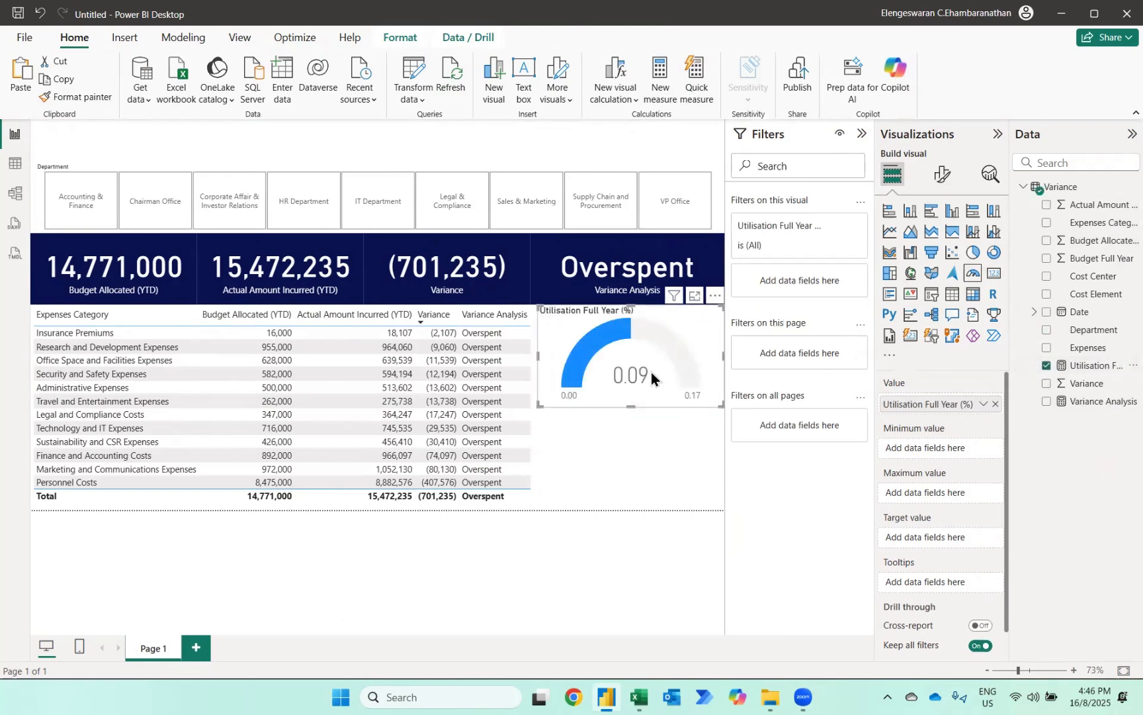
- Format the Utilisation Full Year (%) measure as a percentage
{"action": "mouse_move", "coordinate": [640, 389]}
{"action": "left_click", "coordinate": [1078, 368]}
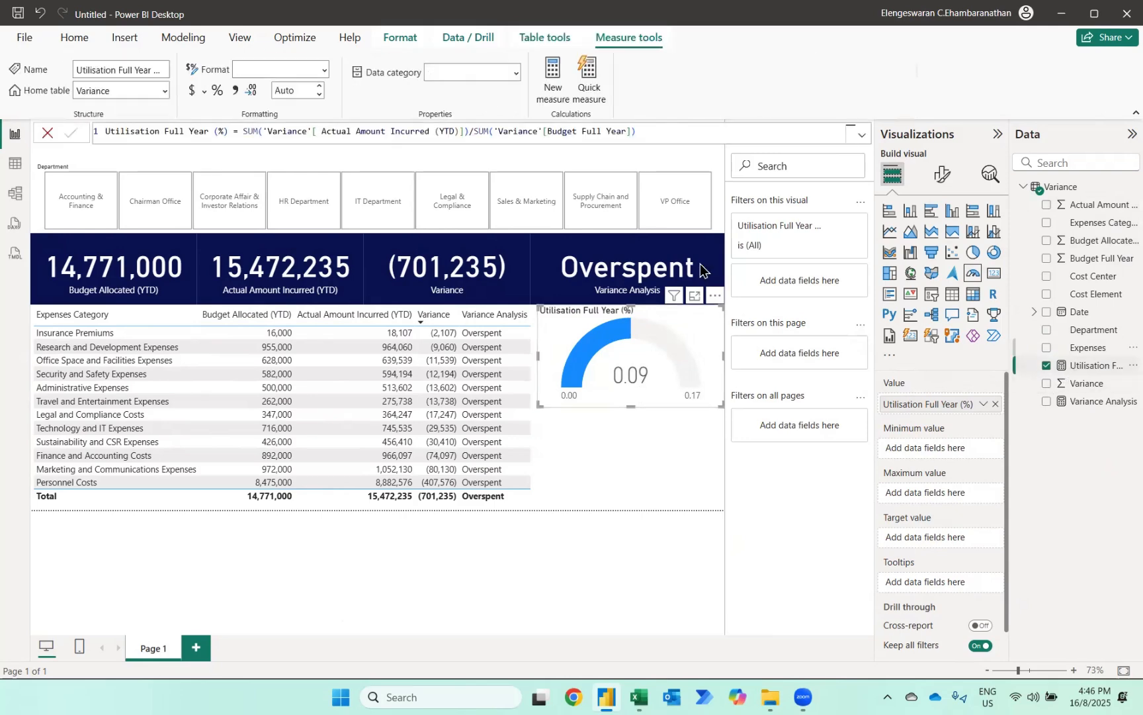
{"action": "left_click", "coordinate": [218, 91]}
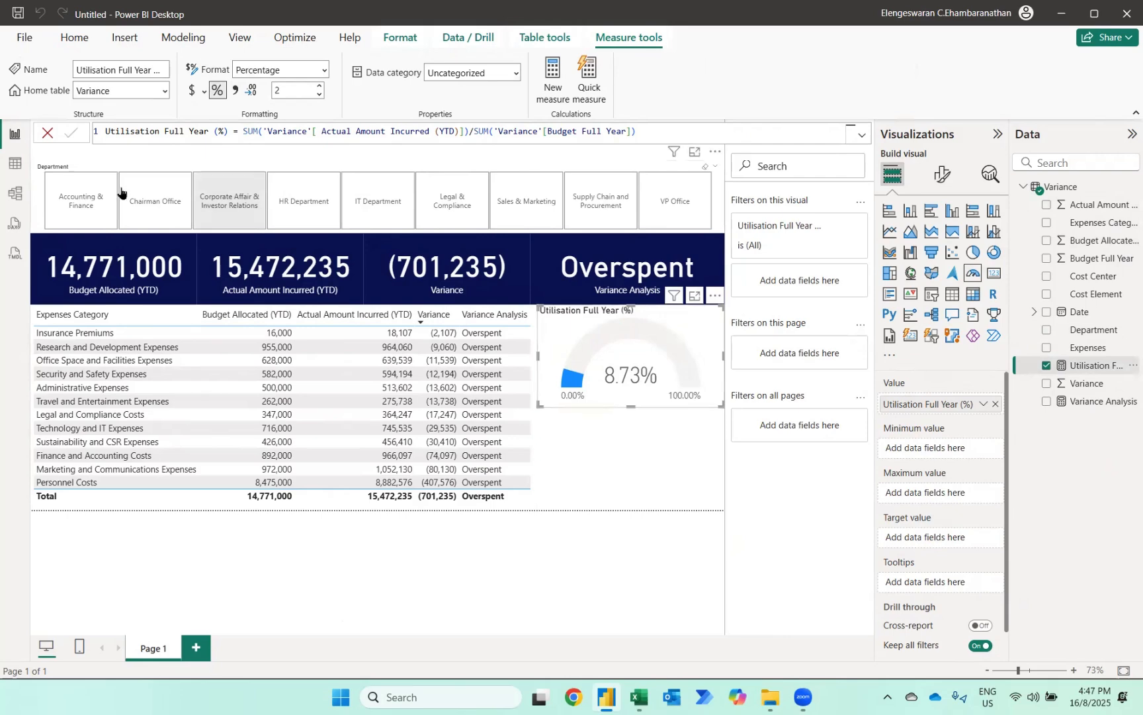
- Check the gauge for Accounting & Finance, Chairman Office and Corporate Affair & Investor Relations, and clear the department filter
{"action": "left_click", "coordinate": [95, 192]}
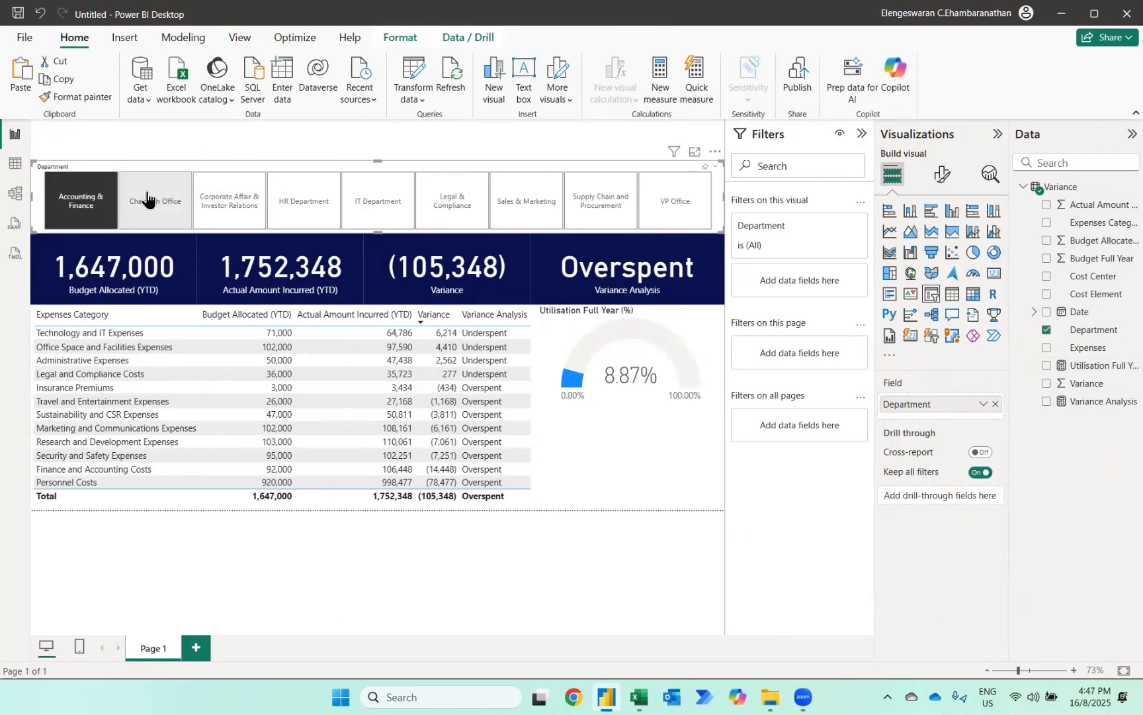
{"action": "left_click", "coordinate": [146, 199]}
{"action": "left_click", "coordinate": [222, 199]}
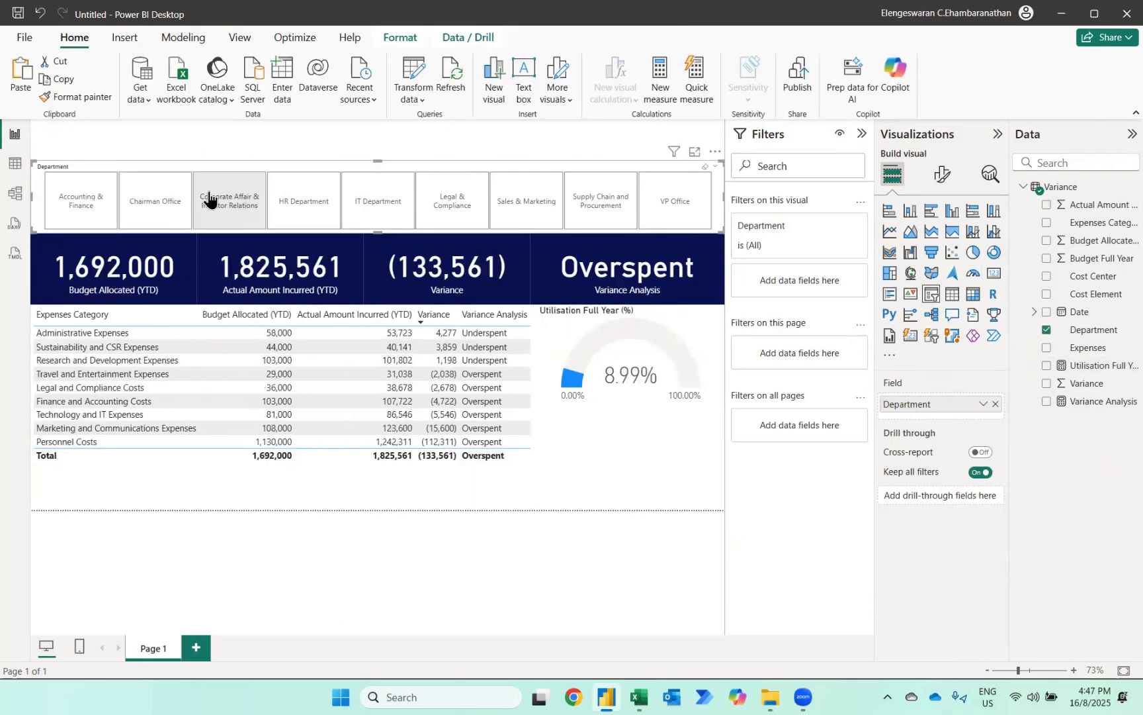
{"action": "left_click", "coordinate": [705, 168]}
- Duplicate the Utilisation Full Year (%) gauge and place the copy directly below the original
{"action": "left_click", "coordinate": [700, 327]}
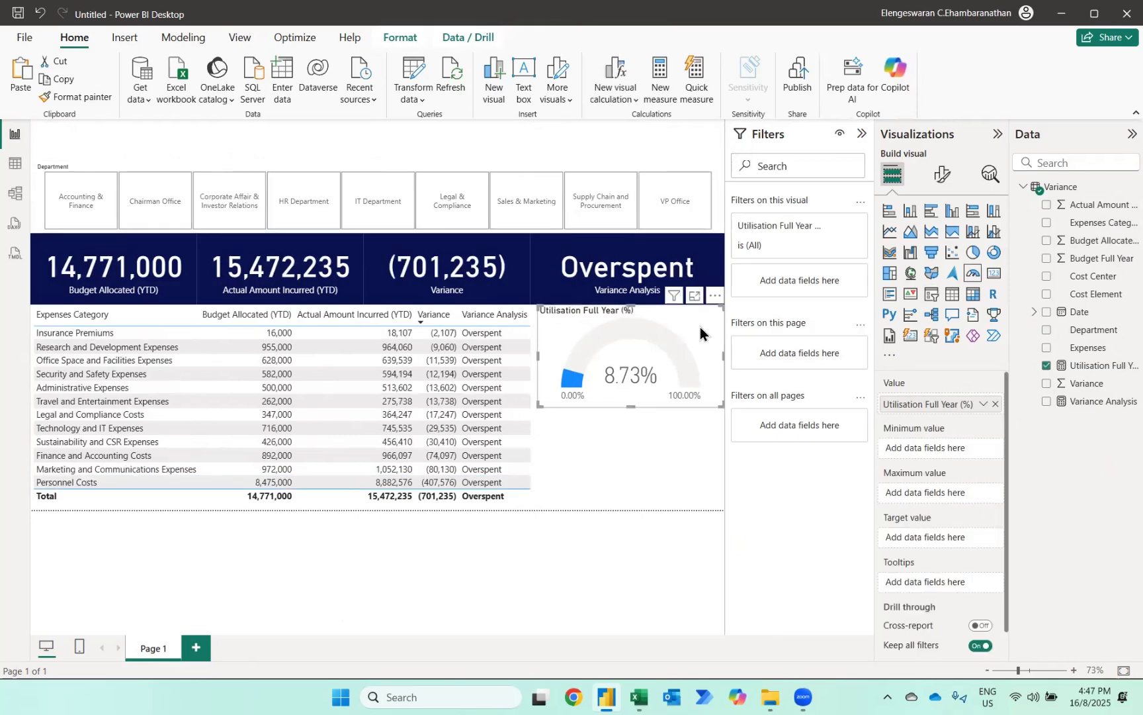
{"action": "key", "text": "ctrl+v"}
{"action": "left_click_drag", "start_coordinate": [700, 327], "coordinate": [699, 440]}
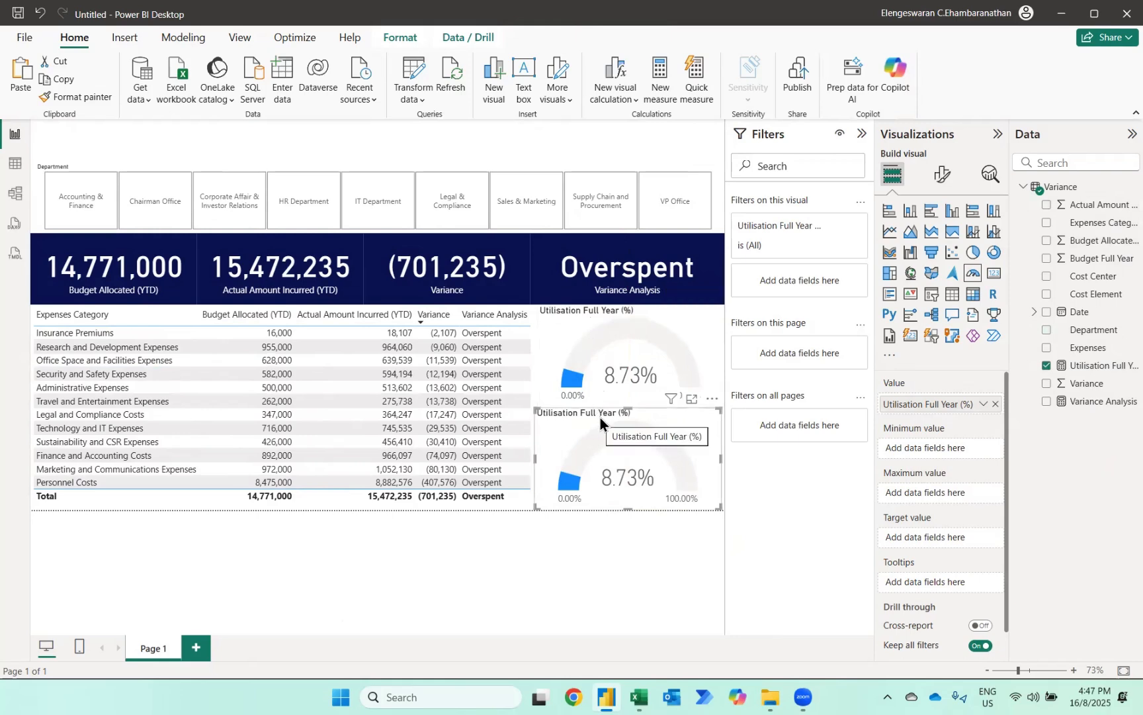
- Create another measure named Utilisation YTD (%)
{"action": "left_click", "coordinate": [658, 85]}
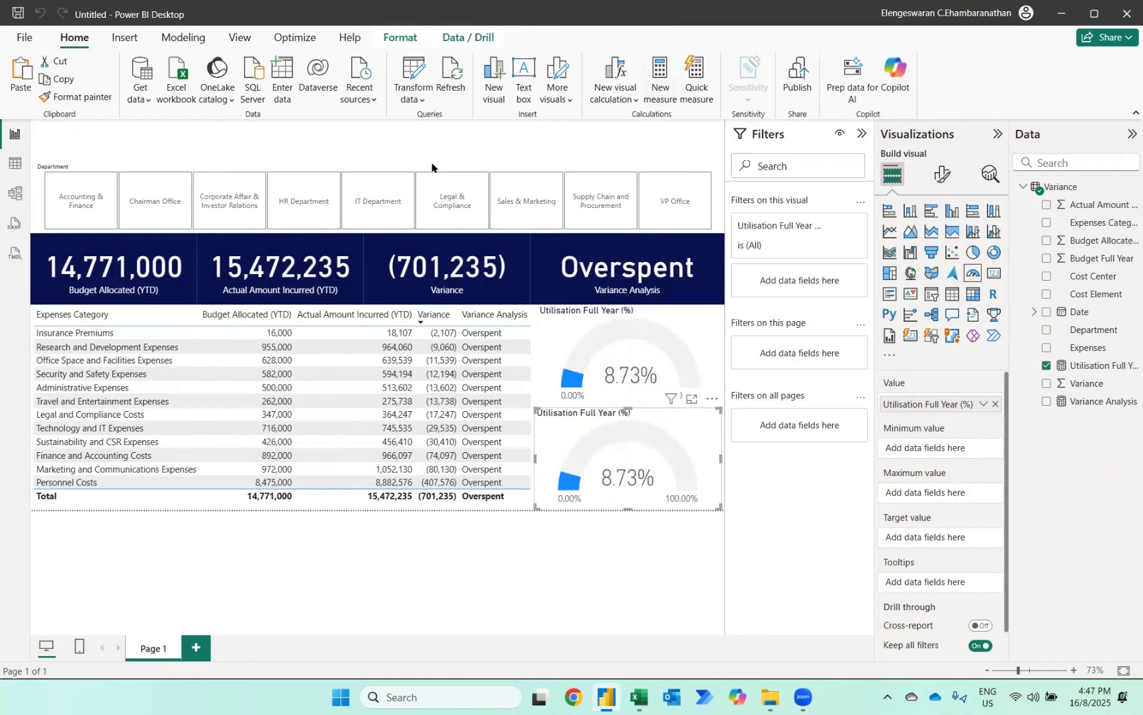
{"action": "type", "text": "Utilisation"}
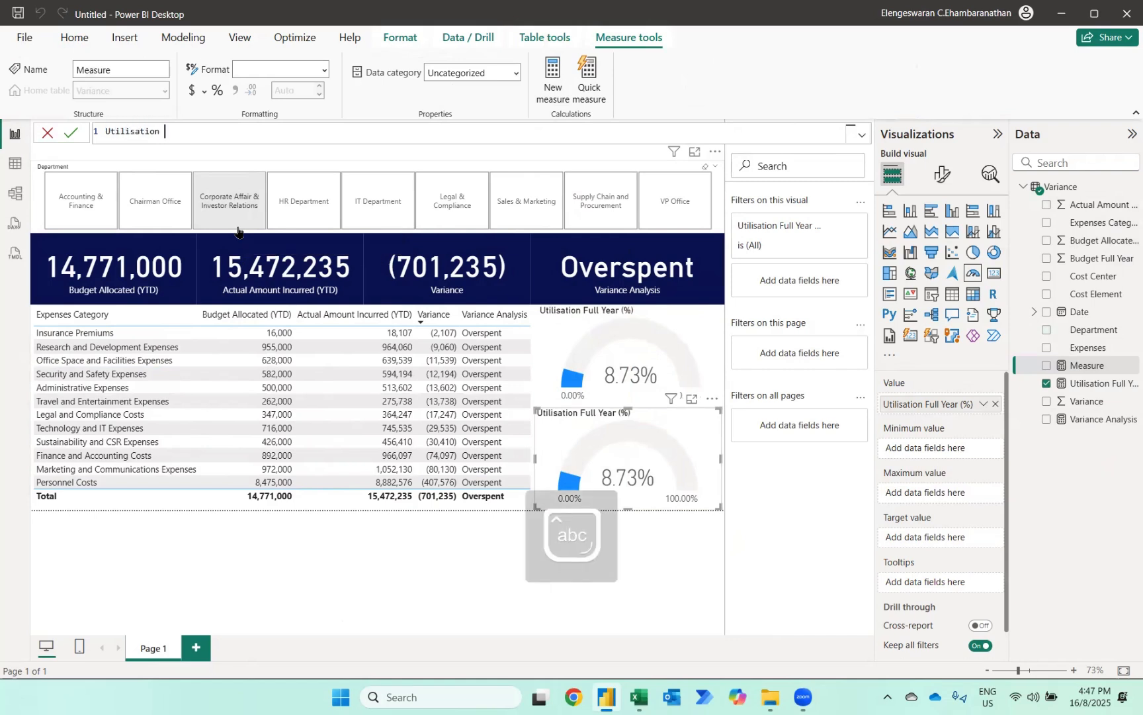
{"action": "key", "text": "Caps_Lock"}
{"action": "type", "text": "YTD (%) ="}
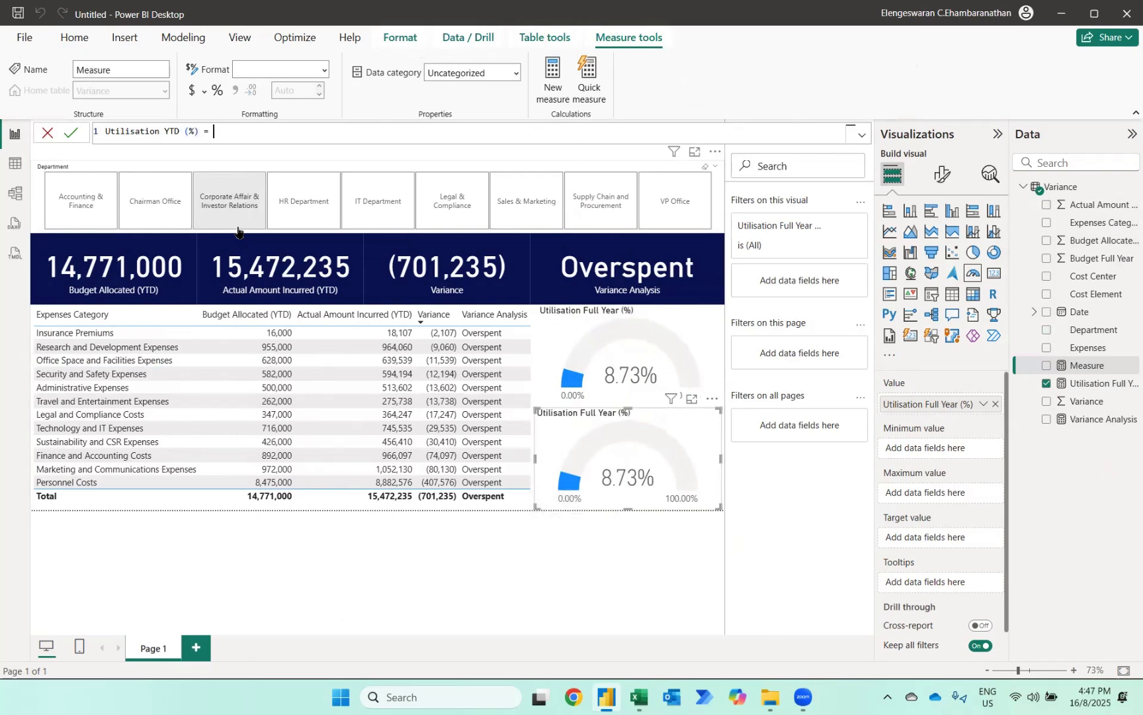
- Define Utilisation YTD (%) as the sum of Actual Amount Incurred (YTD) divided by the sum of Budget Allocated (YTD)
{"action": "type", "text": " SUM('Variance'[ Actual Amount Incurred (YTD)]"}
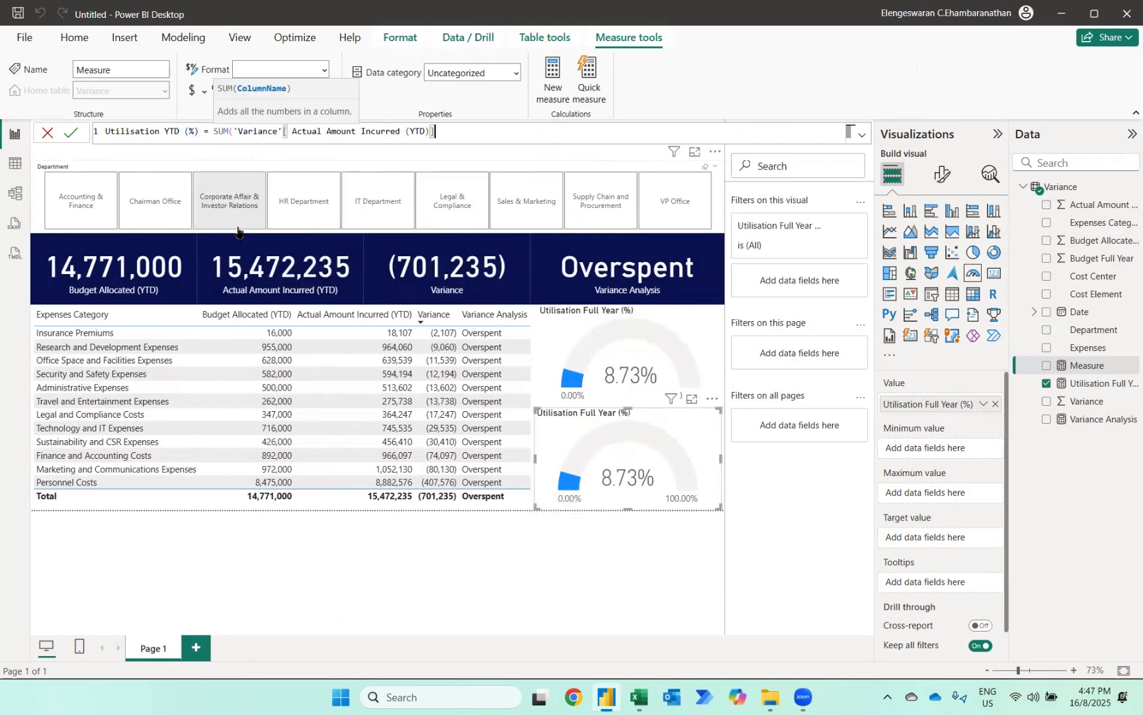
{"action": "type", "text": ")/SUM("}
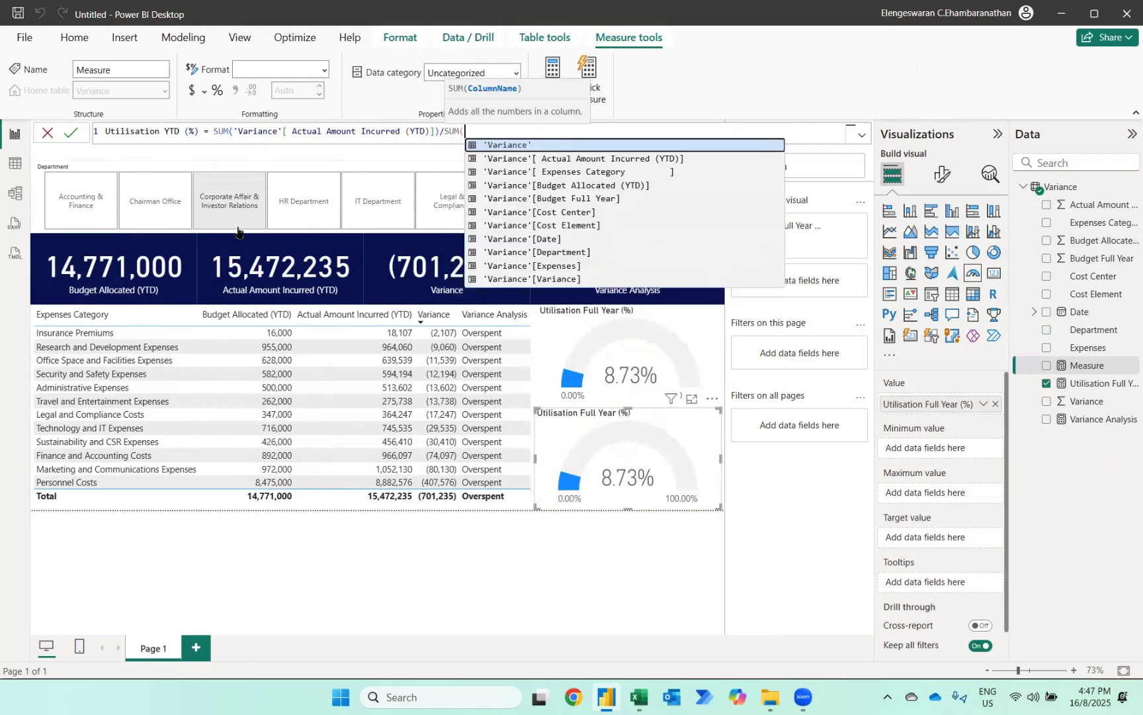
{"action": "type", "text": "'Variance'[Bud"}
{"action": "key", "text": "Tab"}
{"action": "type", "text": ")"}
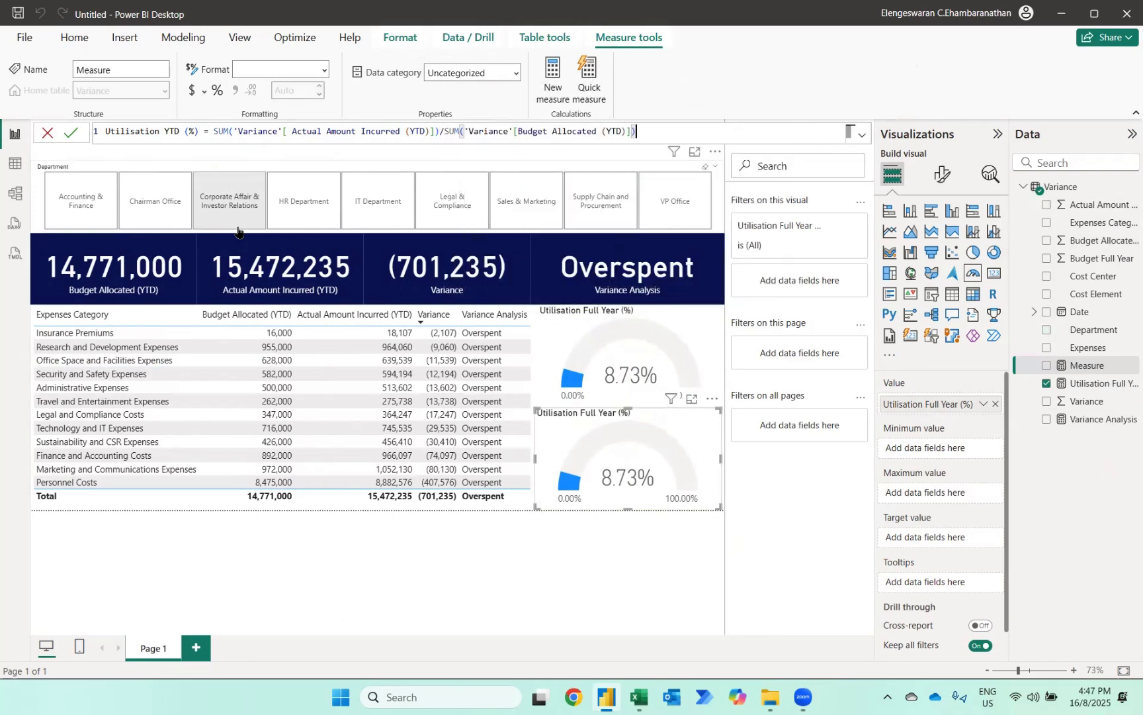
{"action": "key", "text": "Return"}
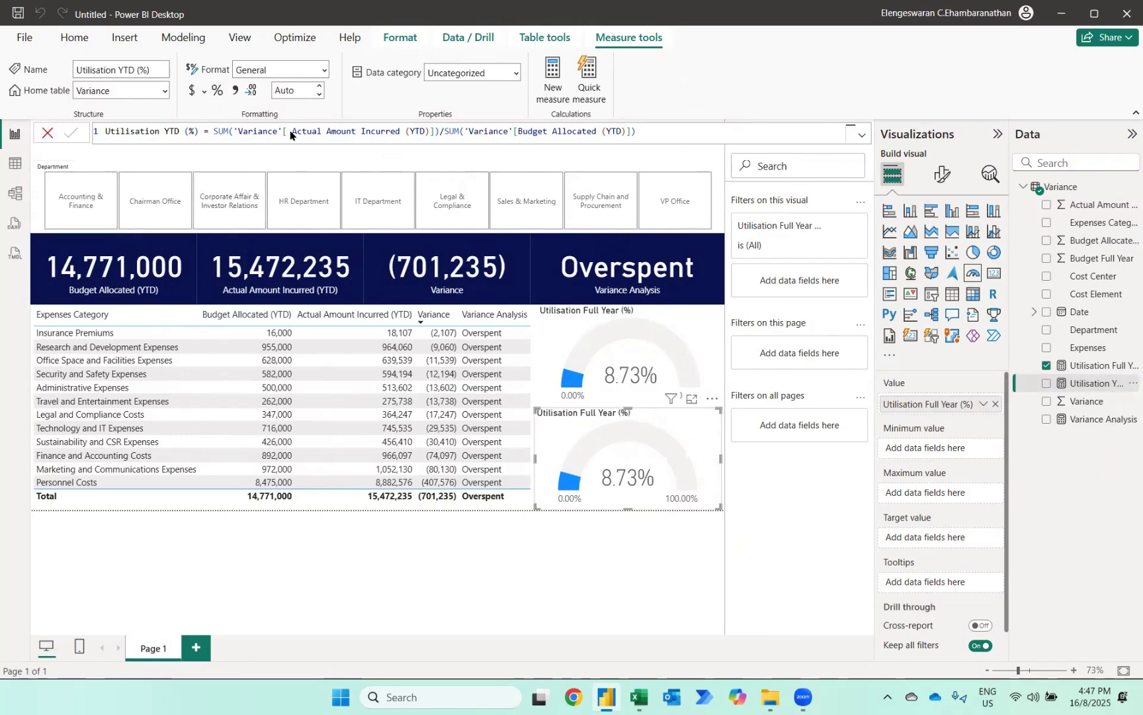
- Format Utilisation YTD (%) as a percentage and make it the value of the lower gauge
{"action": "left_click", "coordinate": [217, 90]}
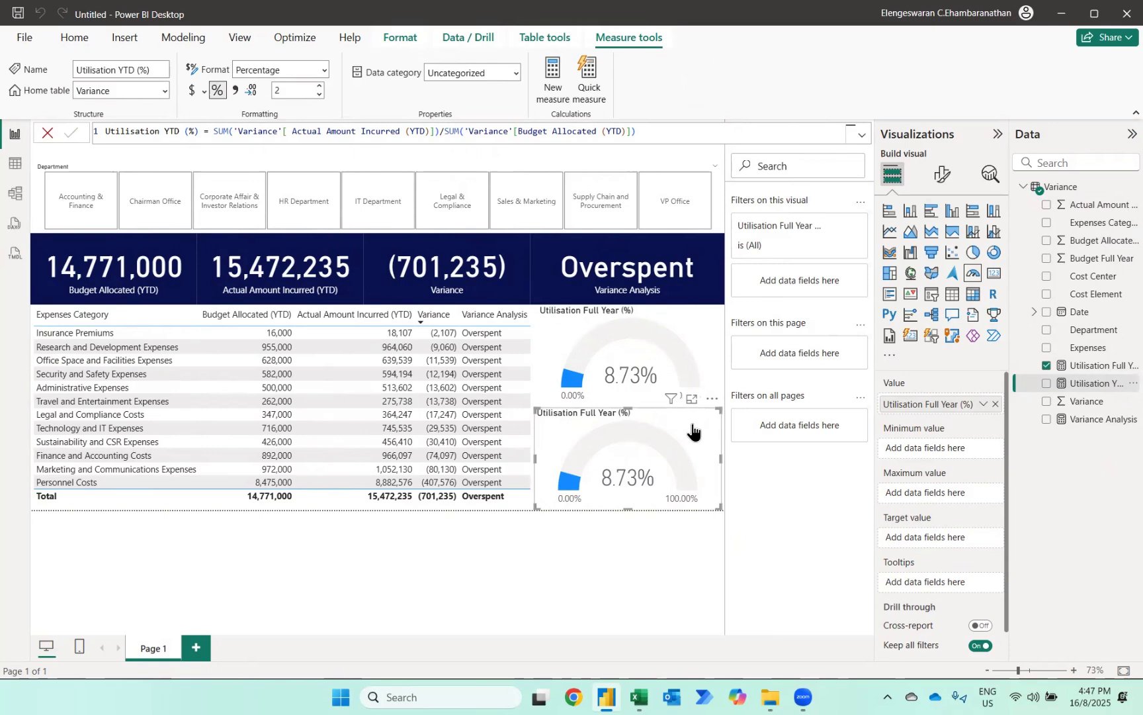
{"action": "left_click", "coordinate": [1046, 383]}
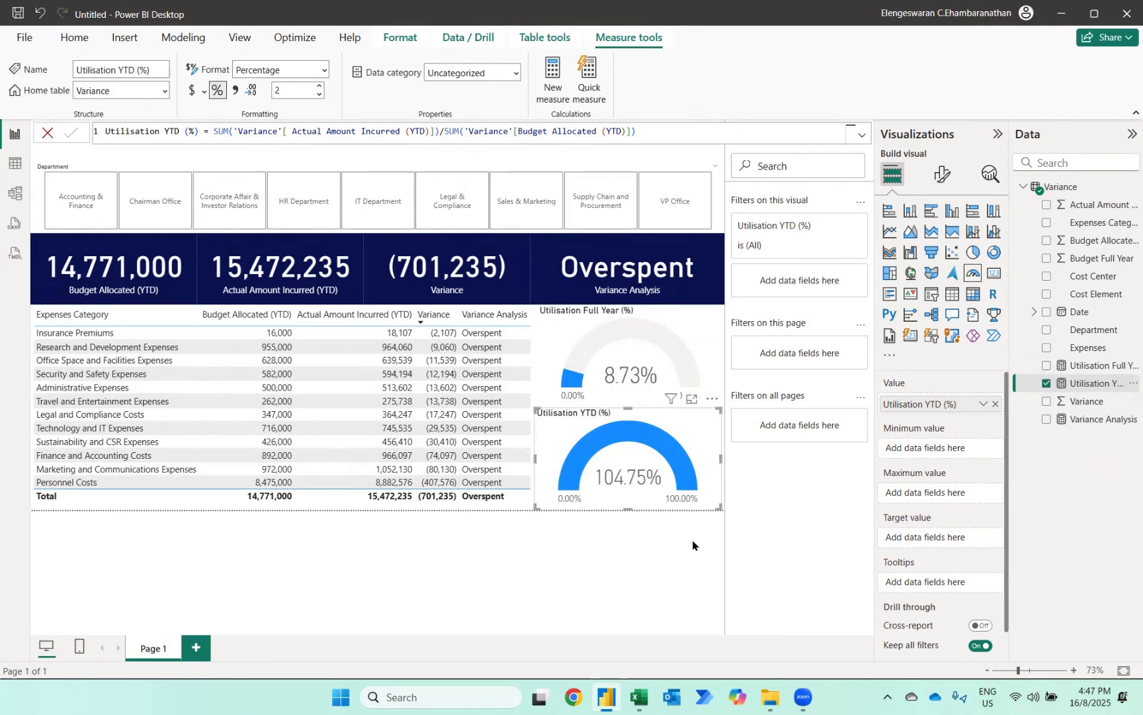
{"action": "left_click", "coordinate": [404, 156]}
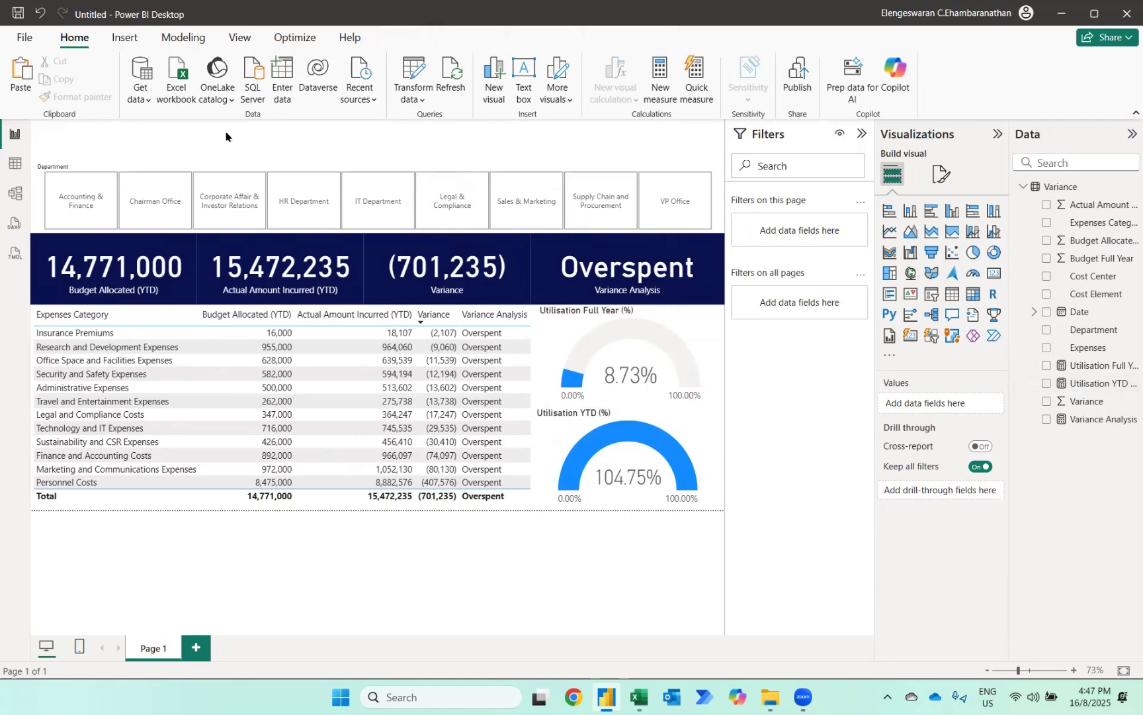
- Add a calculated column named Period to the Variance table
{"action": "left_click", "coordinate": [10, 165]}
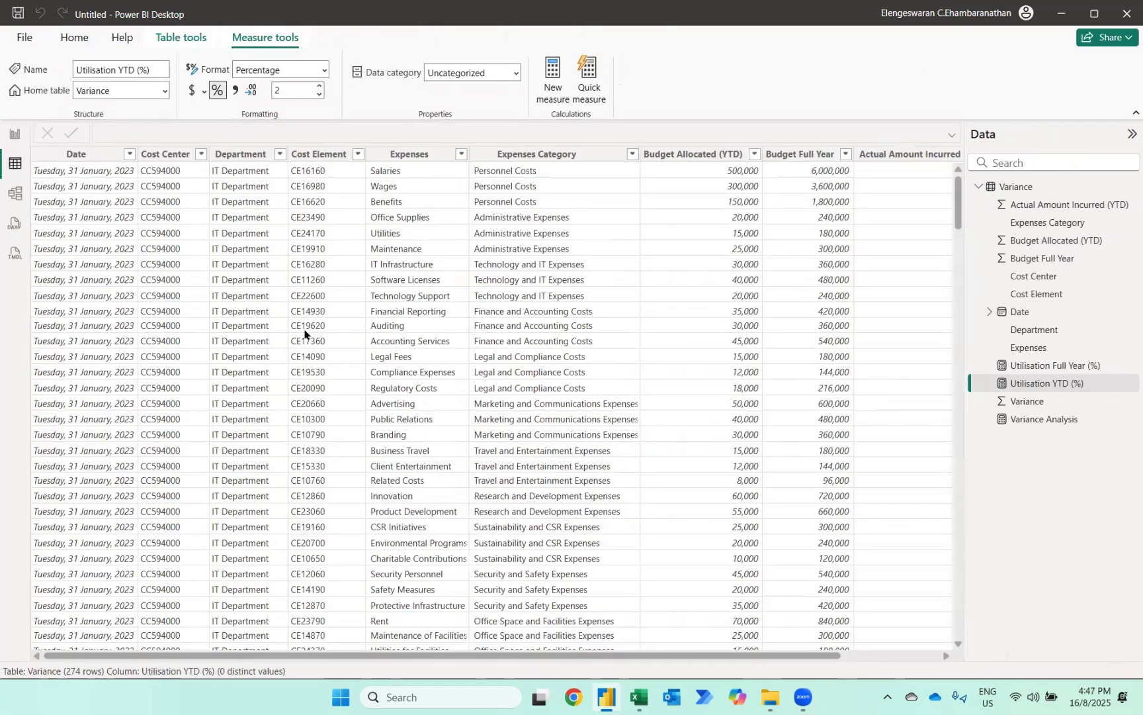
{"action": "left_click", "coordinate": [75, 38]}
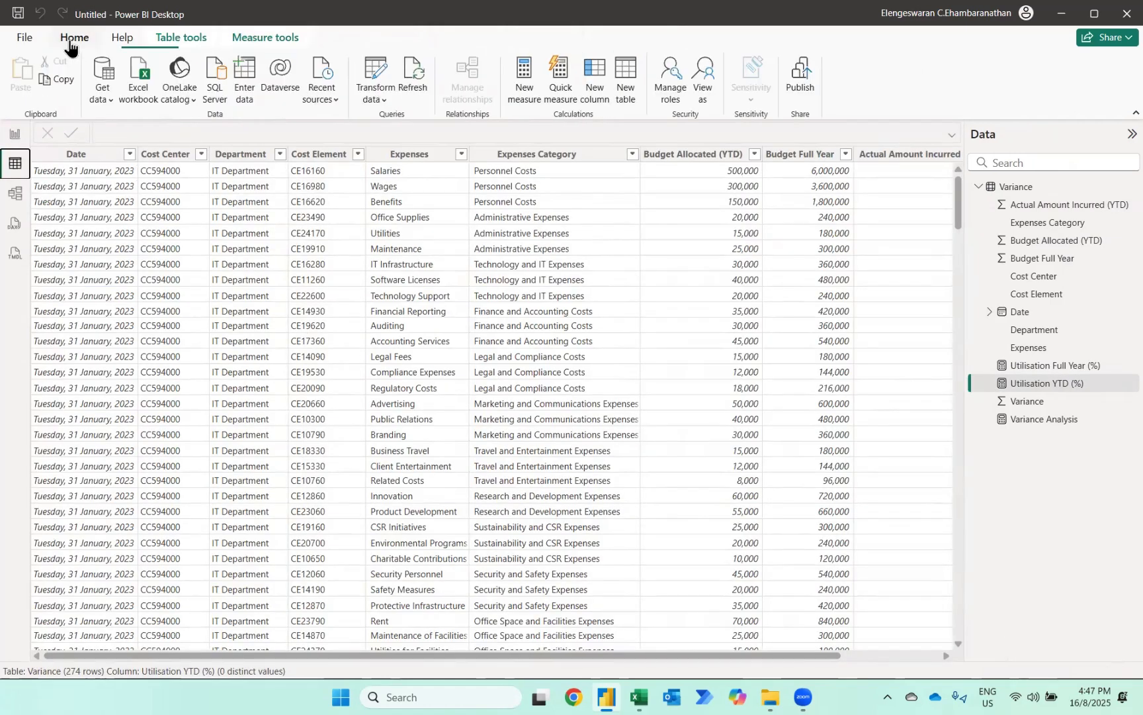
{"action": "left_click", "coordinate": [593, 89]}
{"action": "type", "text": "p"}
{"action": "key", "text": "Caps_Lock"}
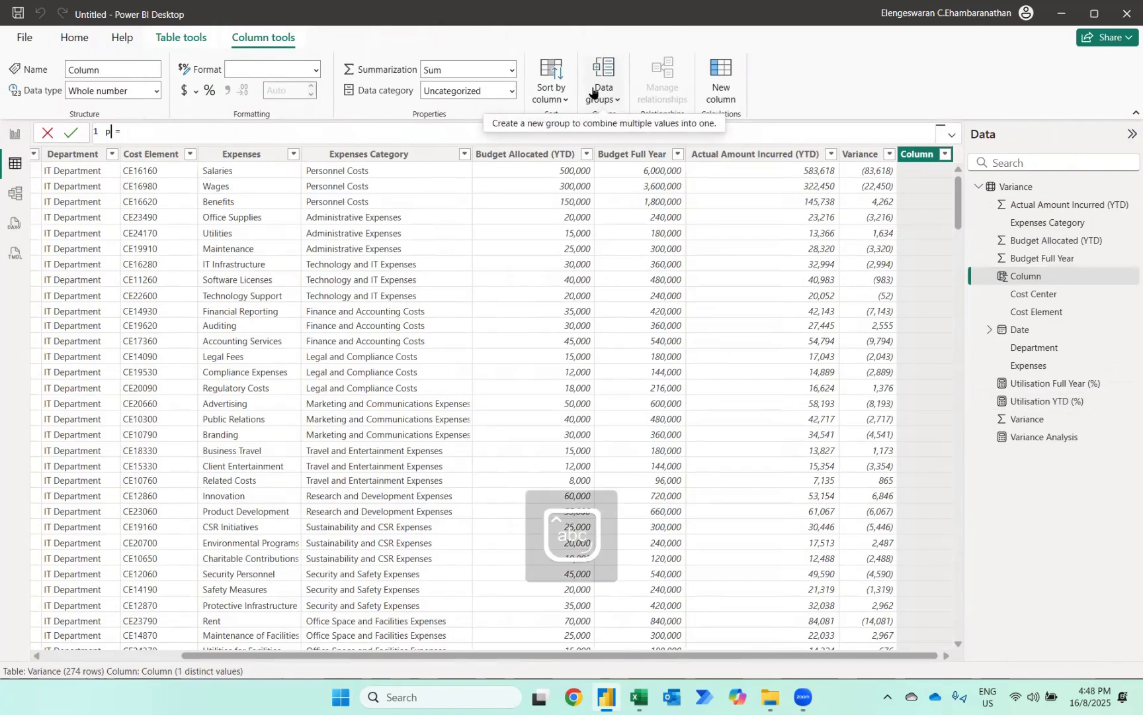
{"action": "type", "text": "ERIOD"}
{"action": "key", "text": "shift+Home"}
{"action": "key", "text": "BackSpace"}
{"action": "key", "text": "Caps_Lock"}
{"action": "type", "text": "Period"}
{"action": "key", "text": "End"}
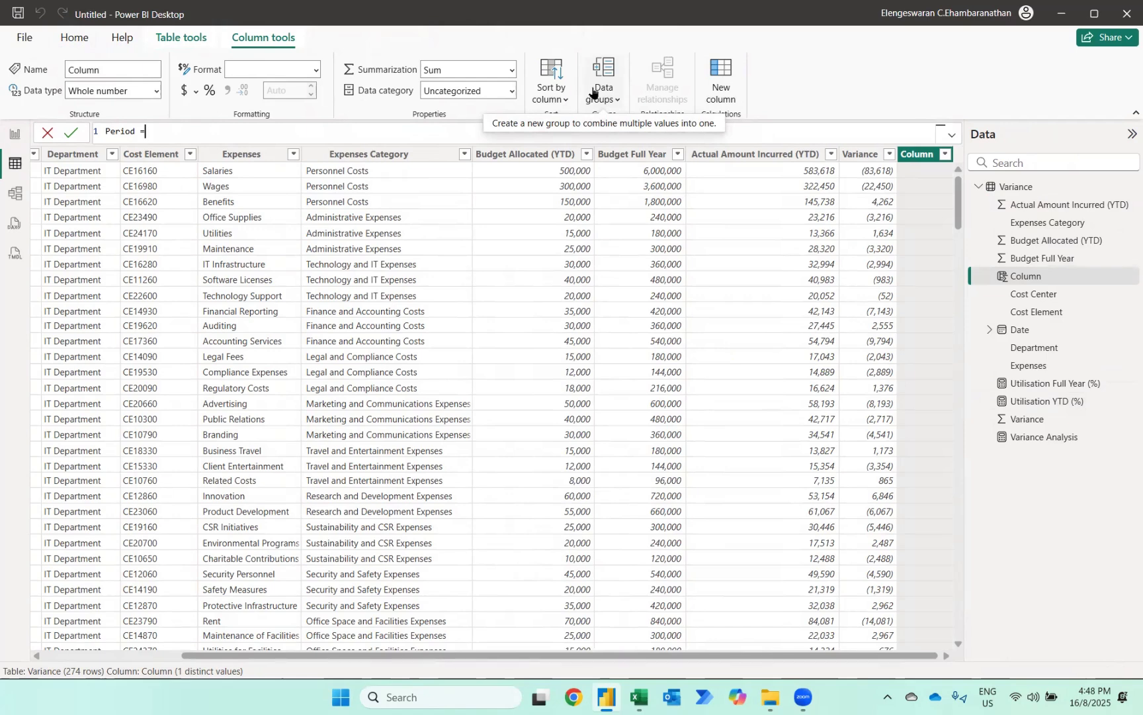
- Define Period as the Date column's date formatted as text with the pattern "mmm yyyy"
{"action": "type", "text": "FORMAT("}
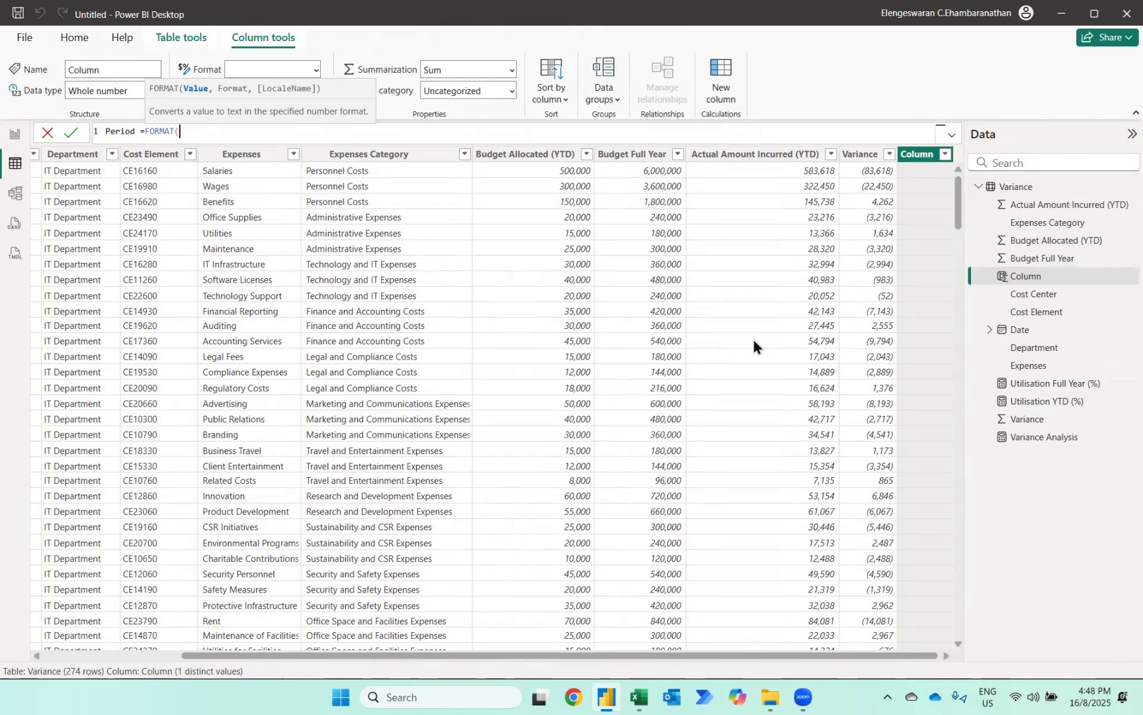
{"action": "type", "text": "var"}
{"action": "key", "text": "Down"}
{"action": "key", "text": "Down"}
{"action": "key", "text": "Down"}
{"action": "key", "text": "Down"}
{"action": "key", "text": "Down"}
{"action": "key", "text": "Down"}
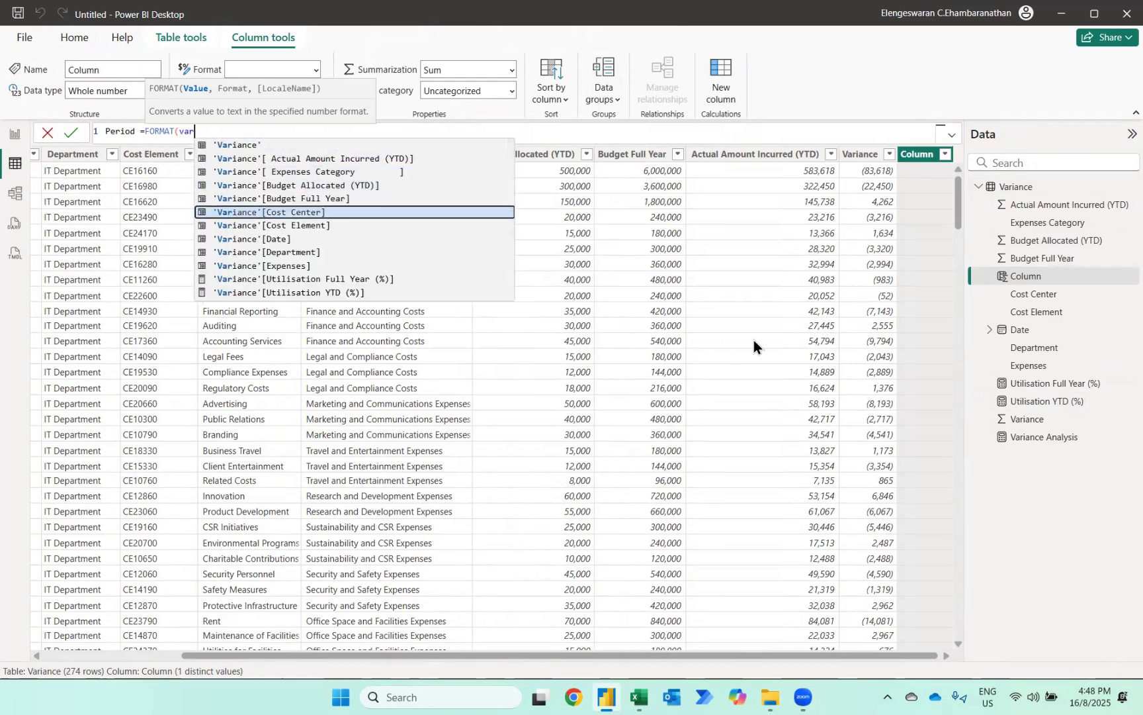
{"action": "key", "text": "Down"}
{"action": "key", "text": "Tab"}
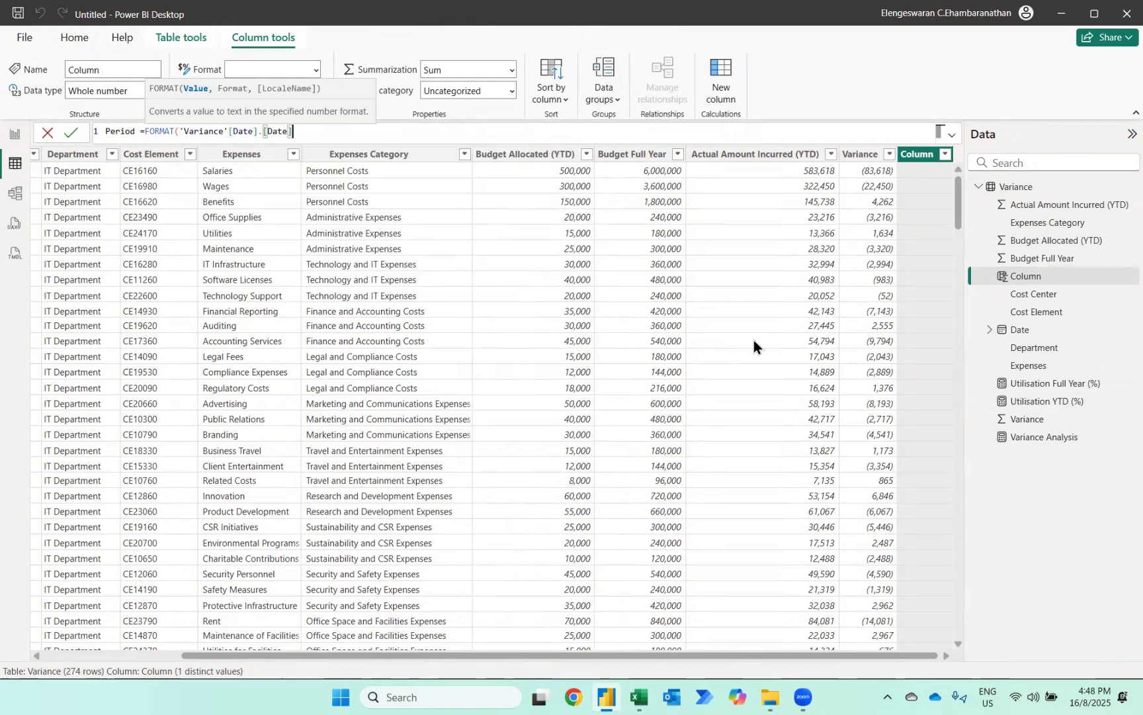
{"action": "type", "text": ","}
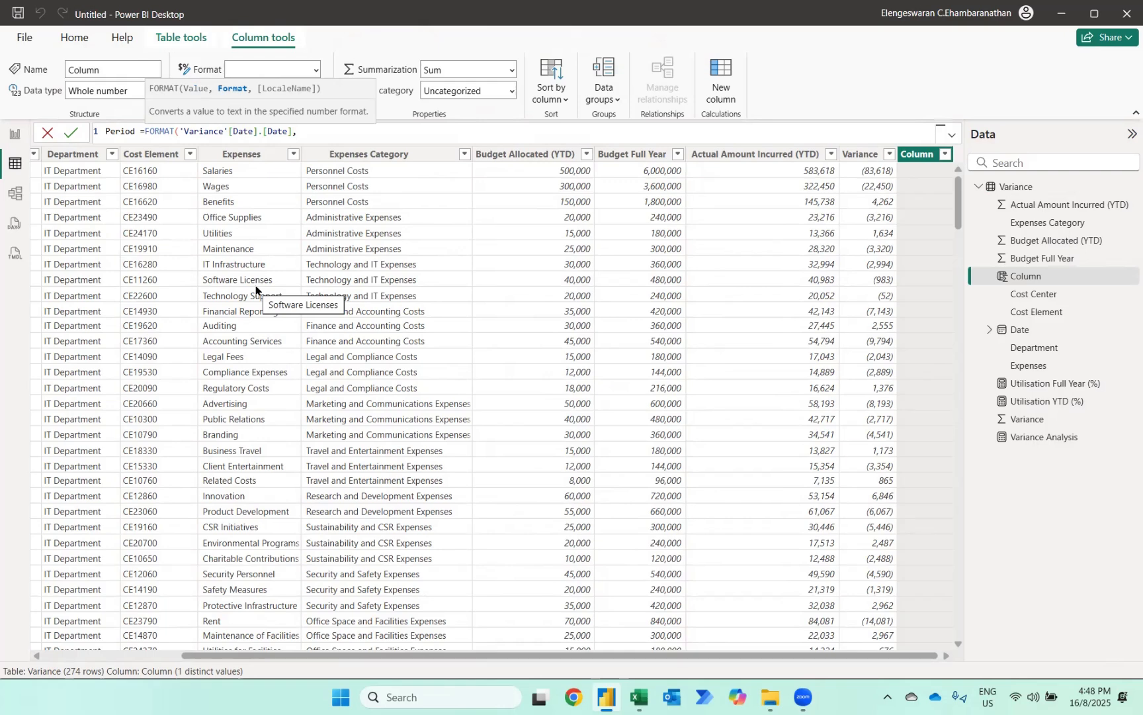
{"action": "type", "text": "\""}
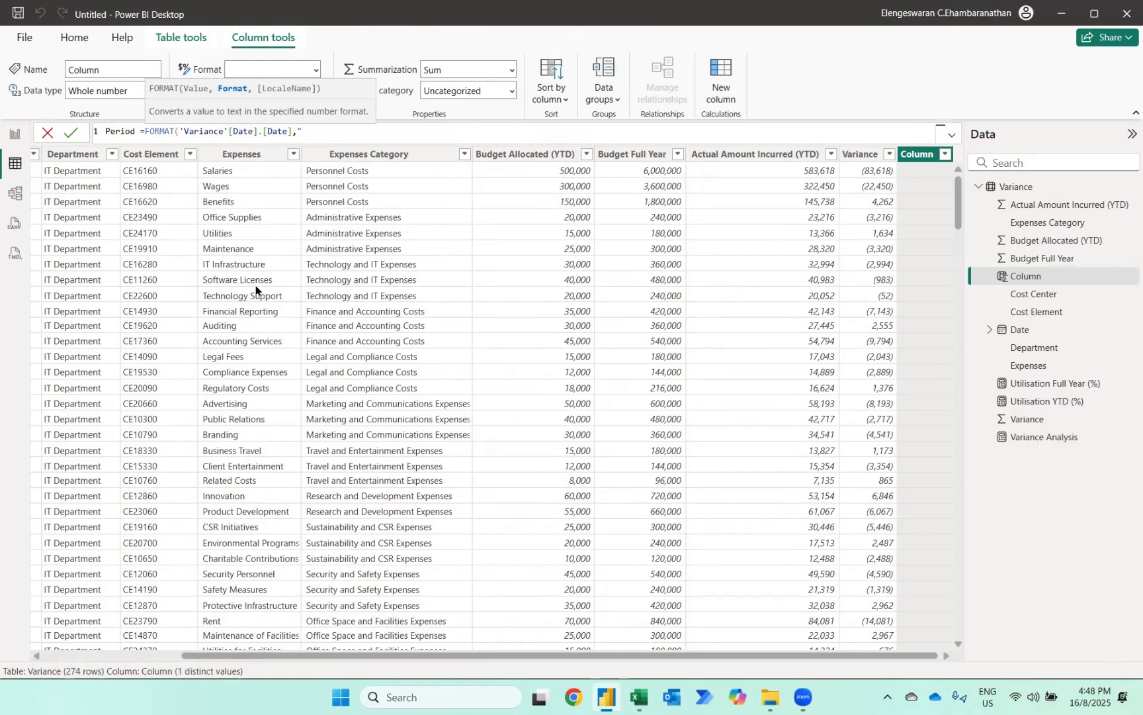
{"action": "type", "text": "mmm yyyy\")"}
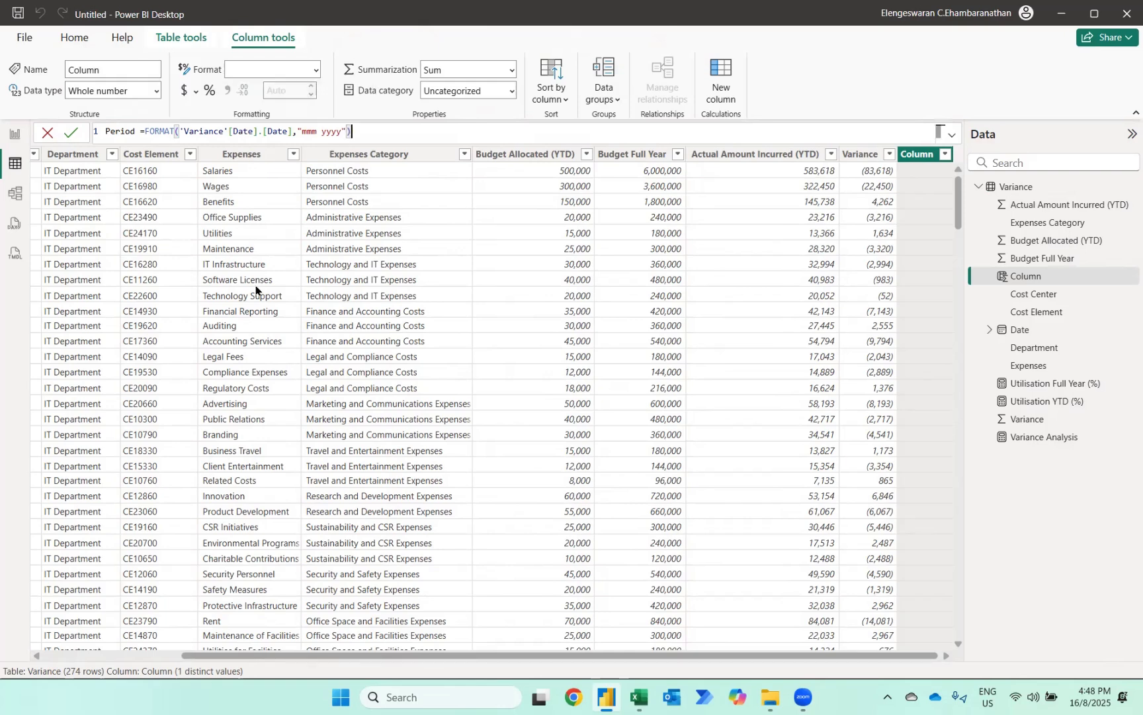
{"action": "key", "text": "Return"}
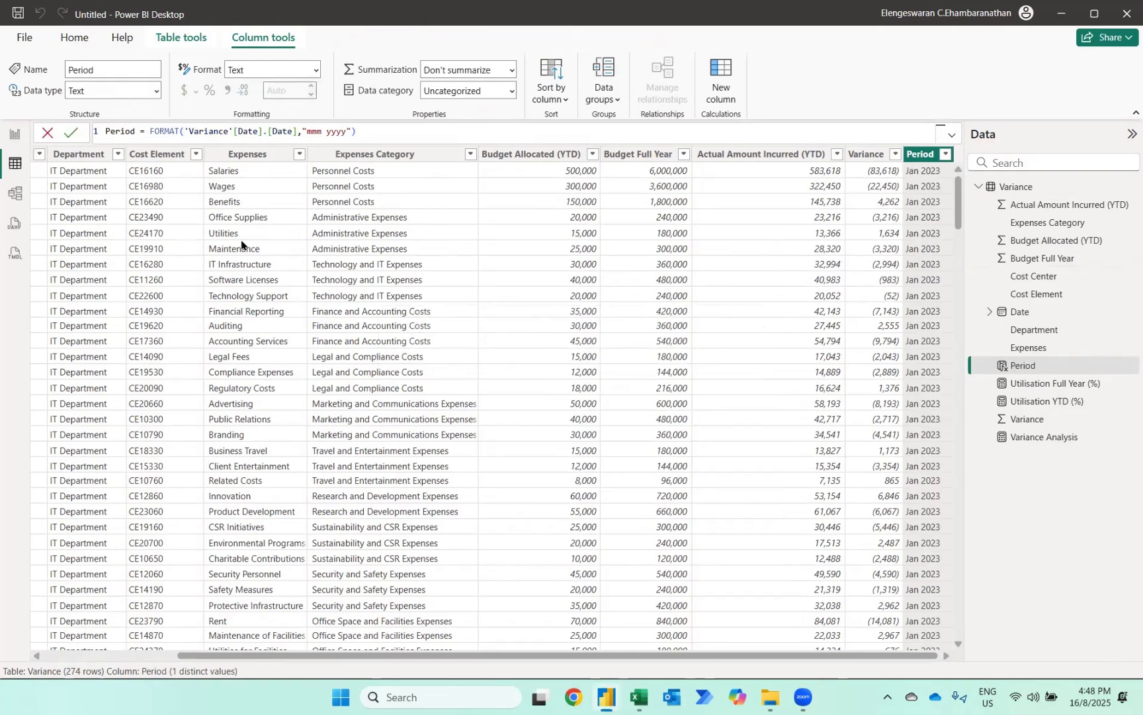
- Create a measure named Title on the report page, beginning its formula with the text "Variance Analysis as of "
{"action": "left_click", "coordinate": [16, 135]}
{"action": "left_click", "coordinate": [661, 79]}
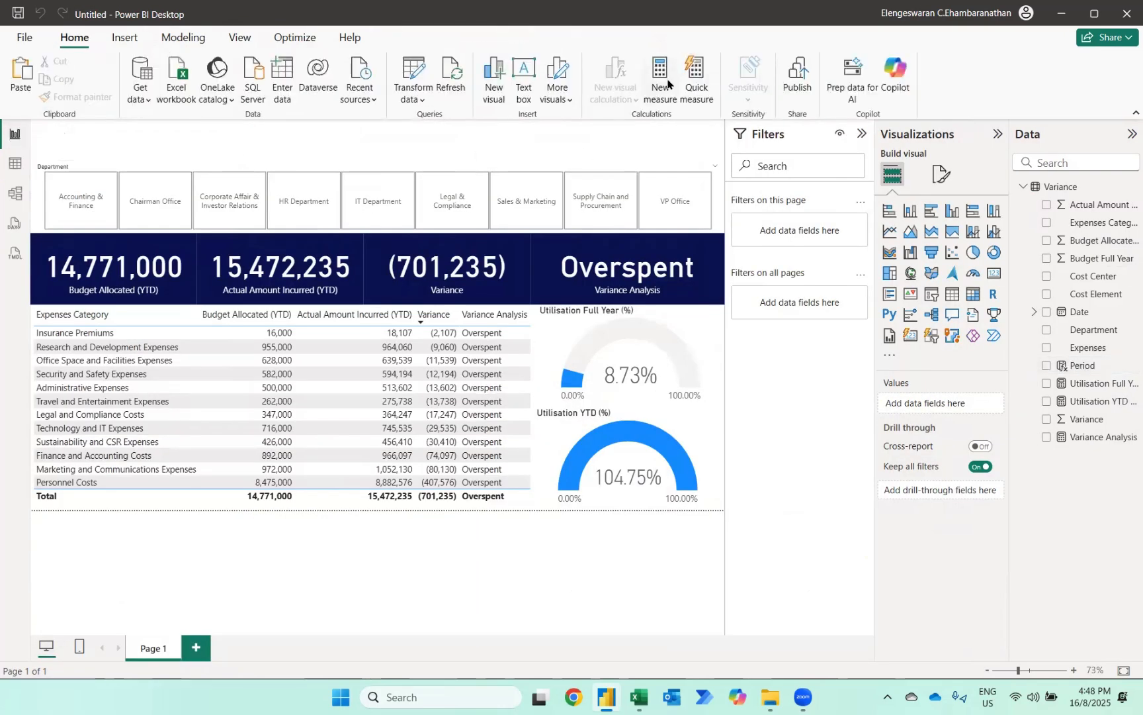
{"action": "type", "text": "Title ="}
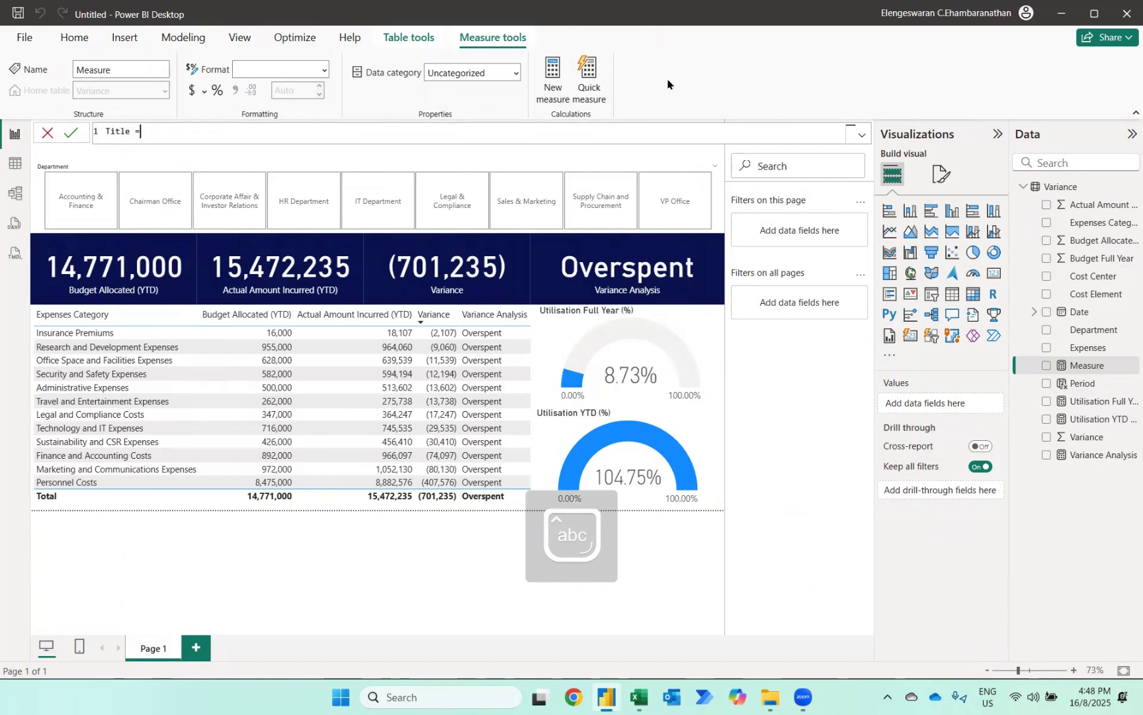
{"action": "type", "text": "\"Variance Analysis as of \"&"}
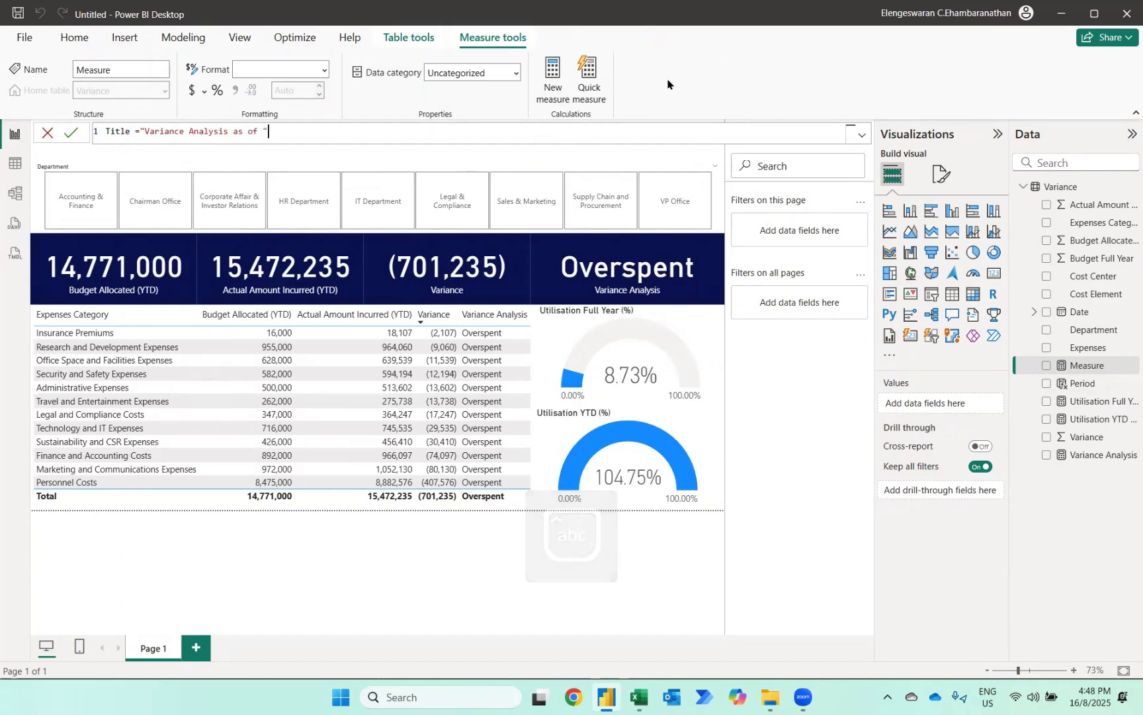
- Complete the Title measure by appending the SELECTEDVALUE of the Variance table's Period column
{"action": "type", "text": "sele"}
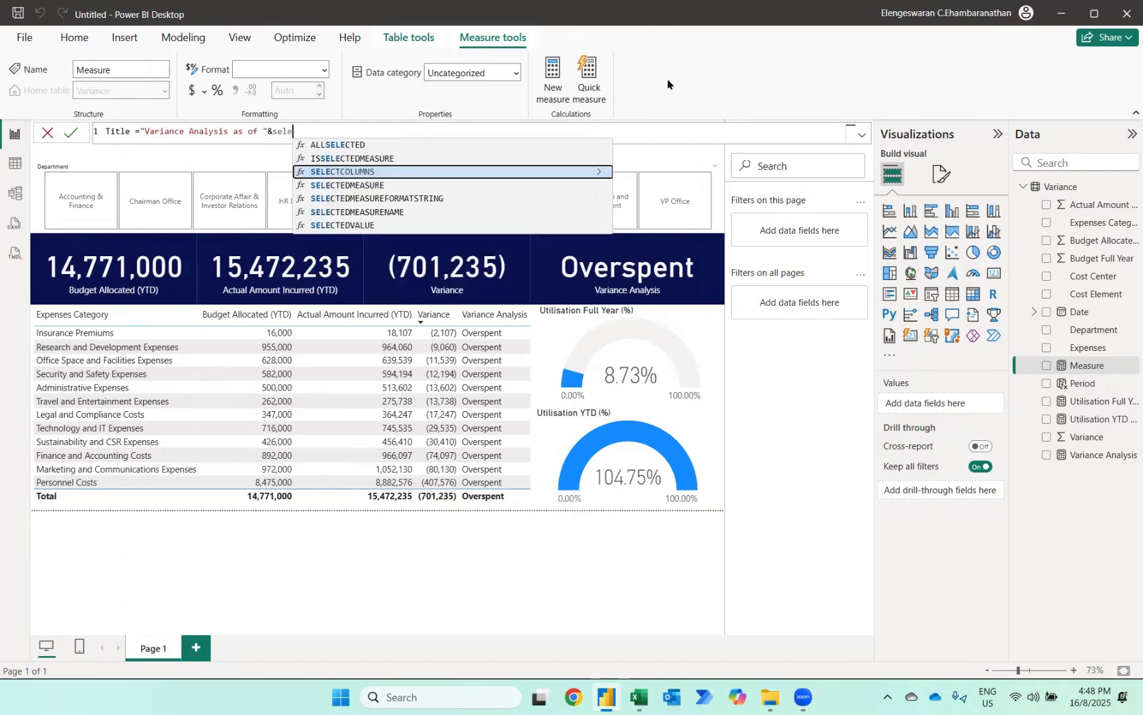
{"action": "key", "text": "Down"}
{"action": "key", "text": "Down"}
{"action": "key", "text": "Down"}
{"action": "key", "text": "Down"}
{"action": "key", "text": "Tab"}
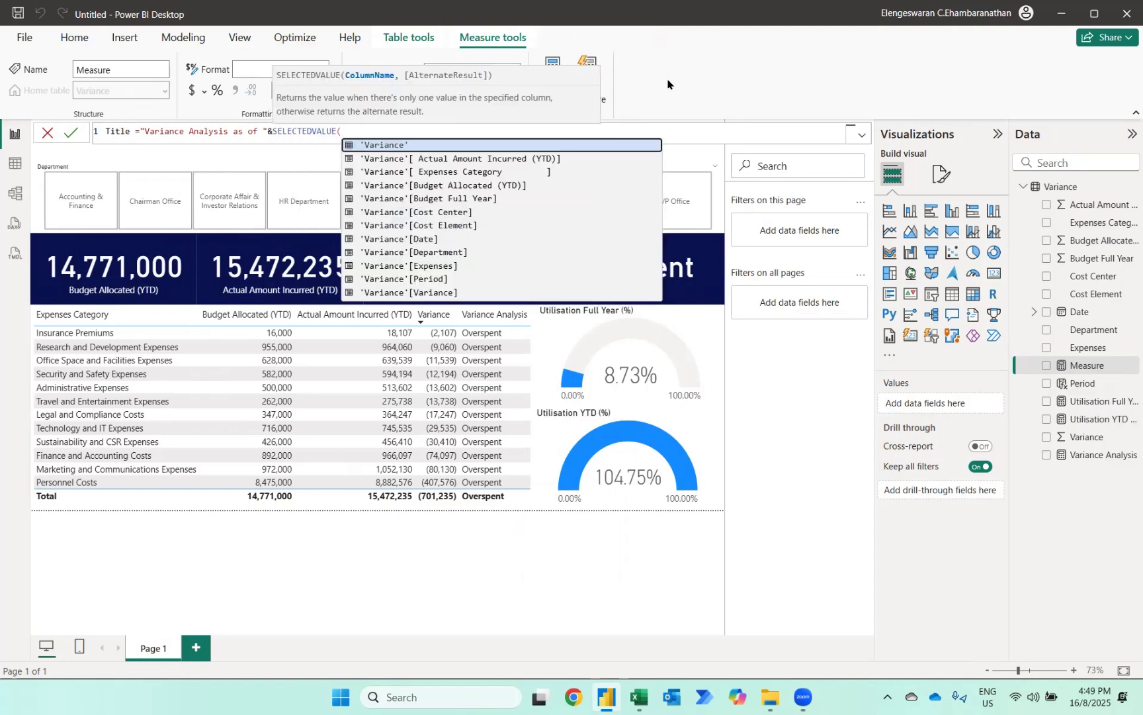
{"action": "type", "text": "per"}
{"action": "key", "text": "Tab"}
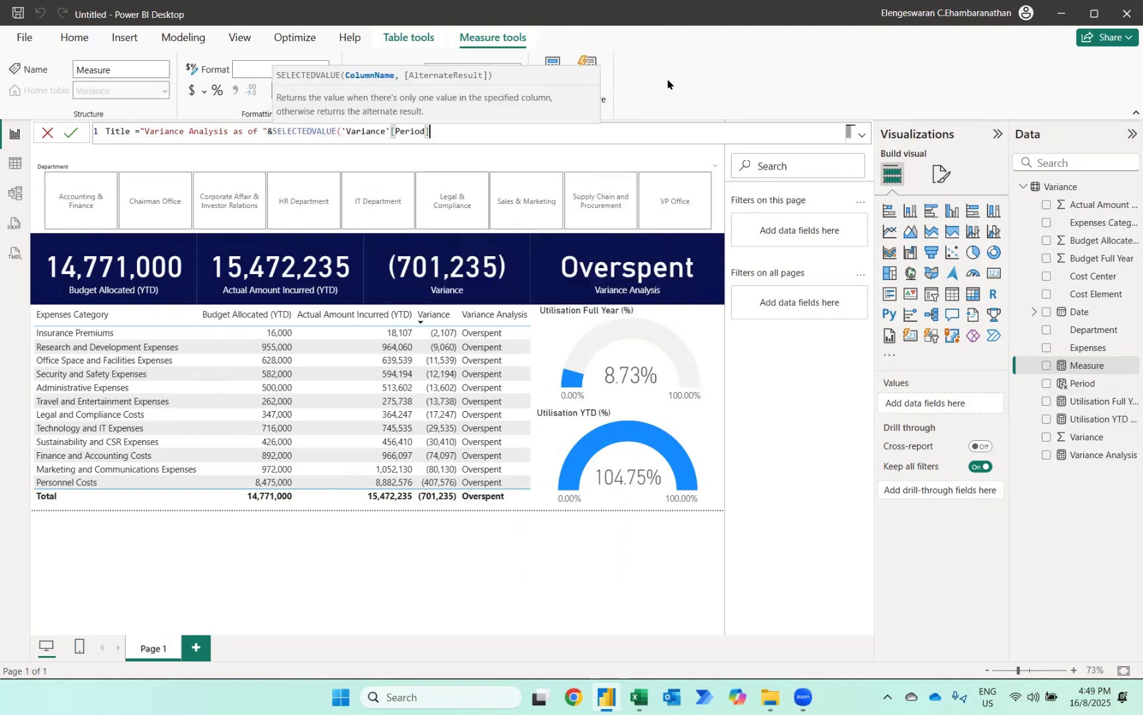
{"action": "type", "text": ")"}
{"action": "key", "text": "Return"}
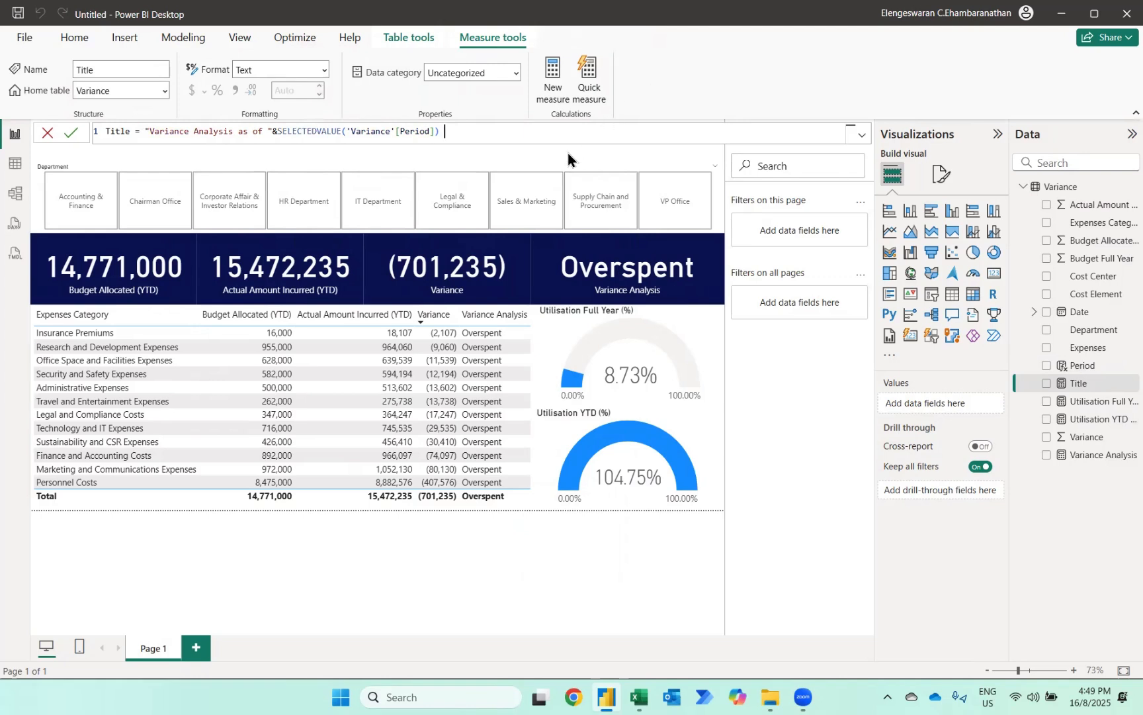
- Add a card visual to the report page that shows the Title measure
{"action": "left_click", "coordinate": [569, 153]}
{"action": "left_click", "coordinate": [994, 273]}
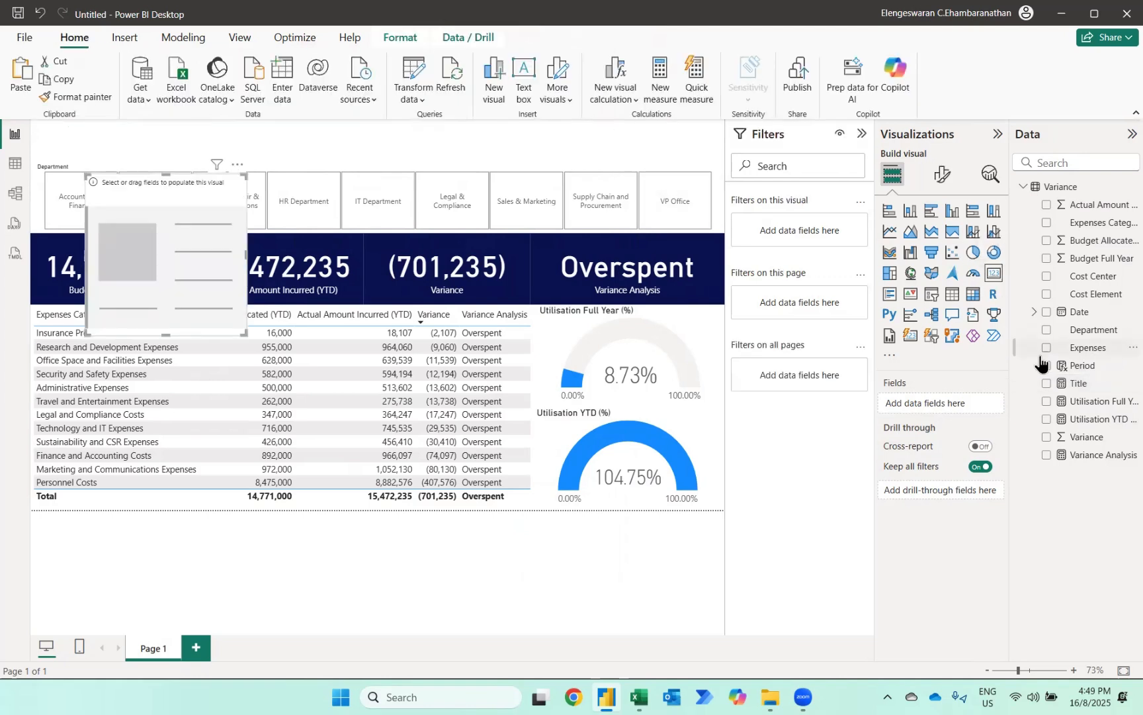
{"action": "left_click", "coordinate": [1047, 366]}
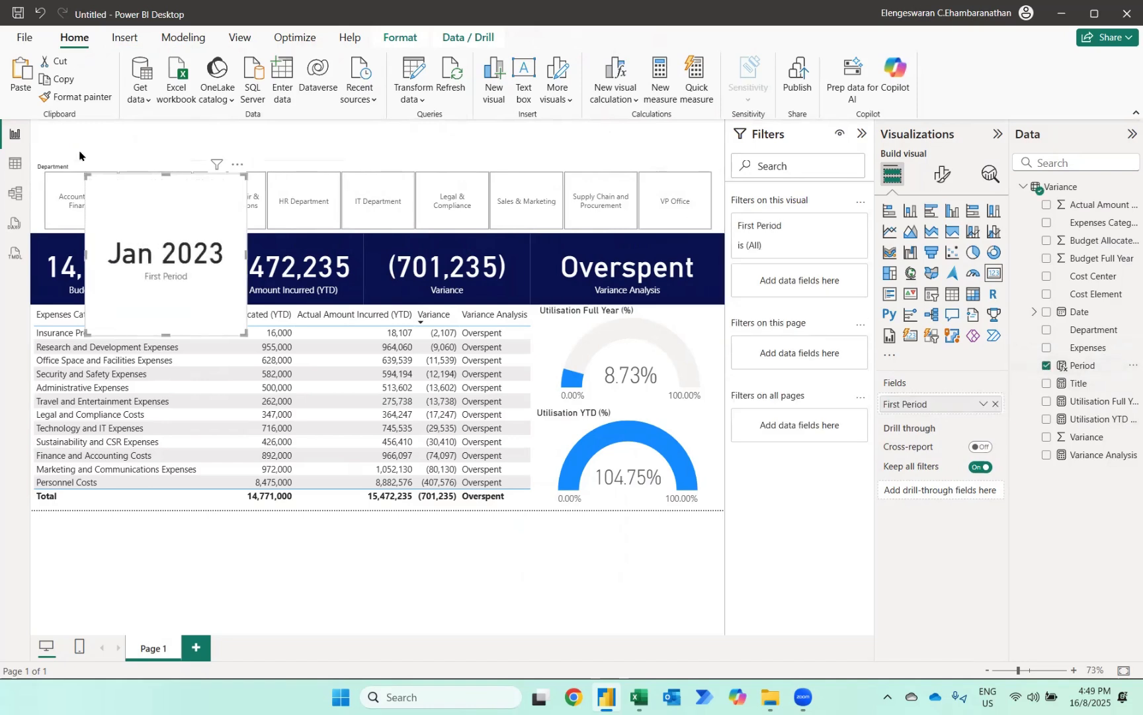
{"action": "left_click", "coordinate": [1047, 366]}
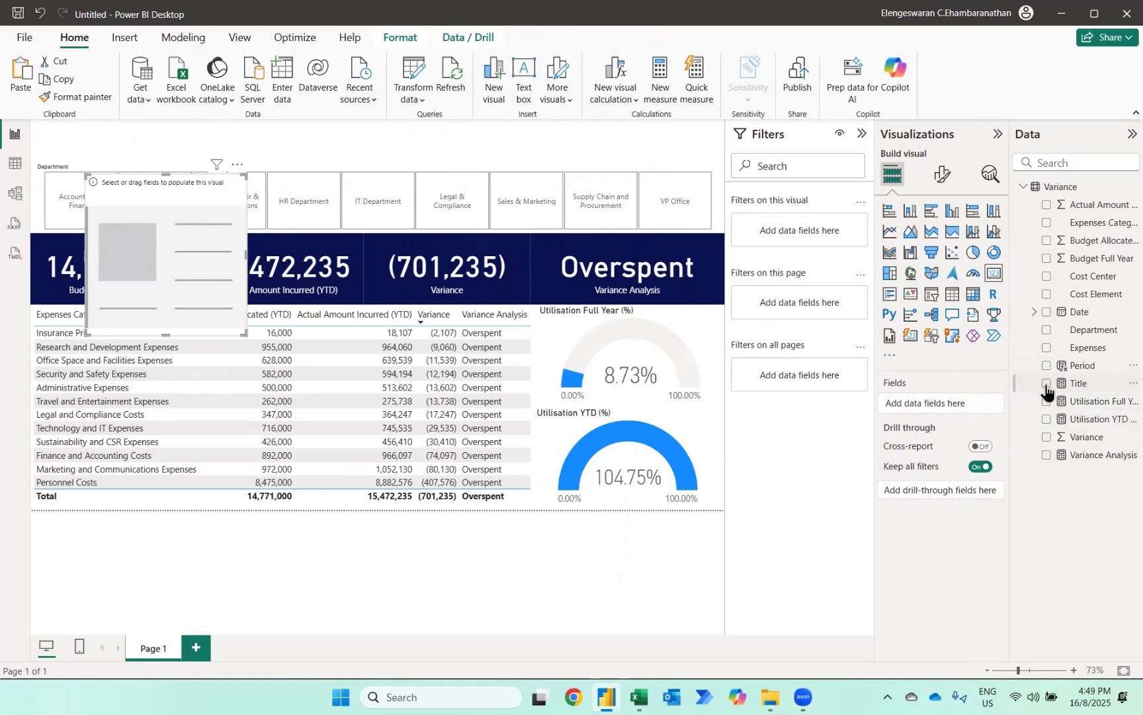
{"action": "left_click", "coordinate": [1046, 383]}
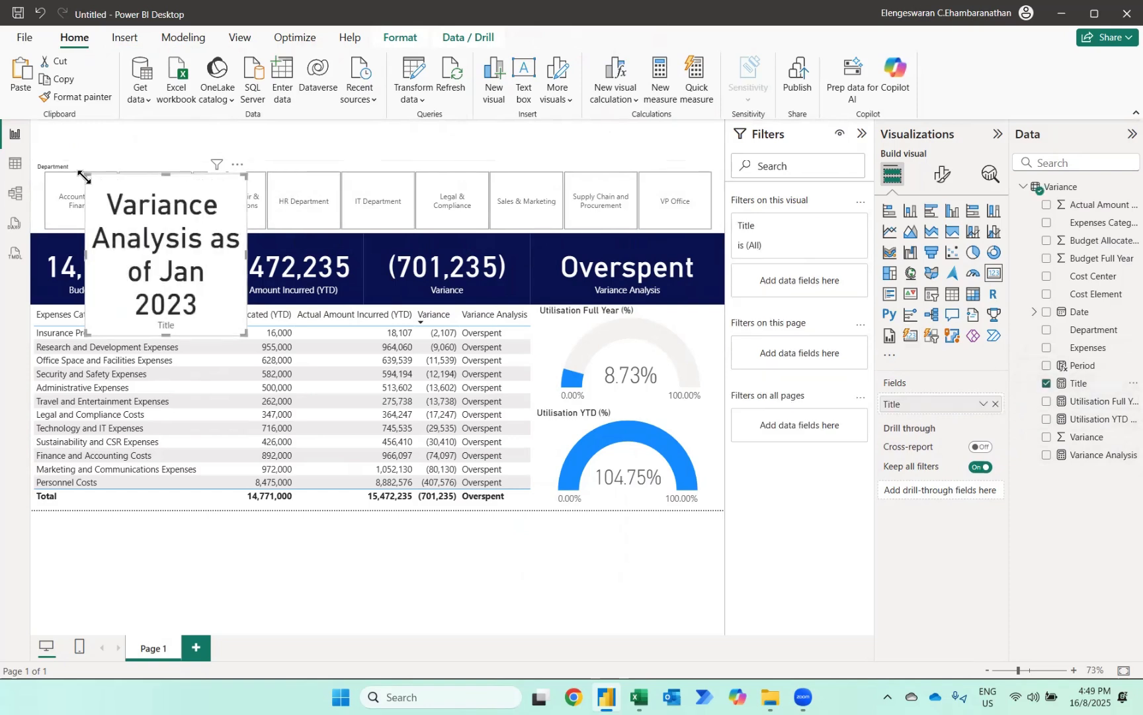
- Resize the title card into a full-width banner above the Department slicer and turn off its category label
{"action": "left_click_drag", "start_coordinate": [86, 175], "coordinate": [17, 131]}
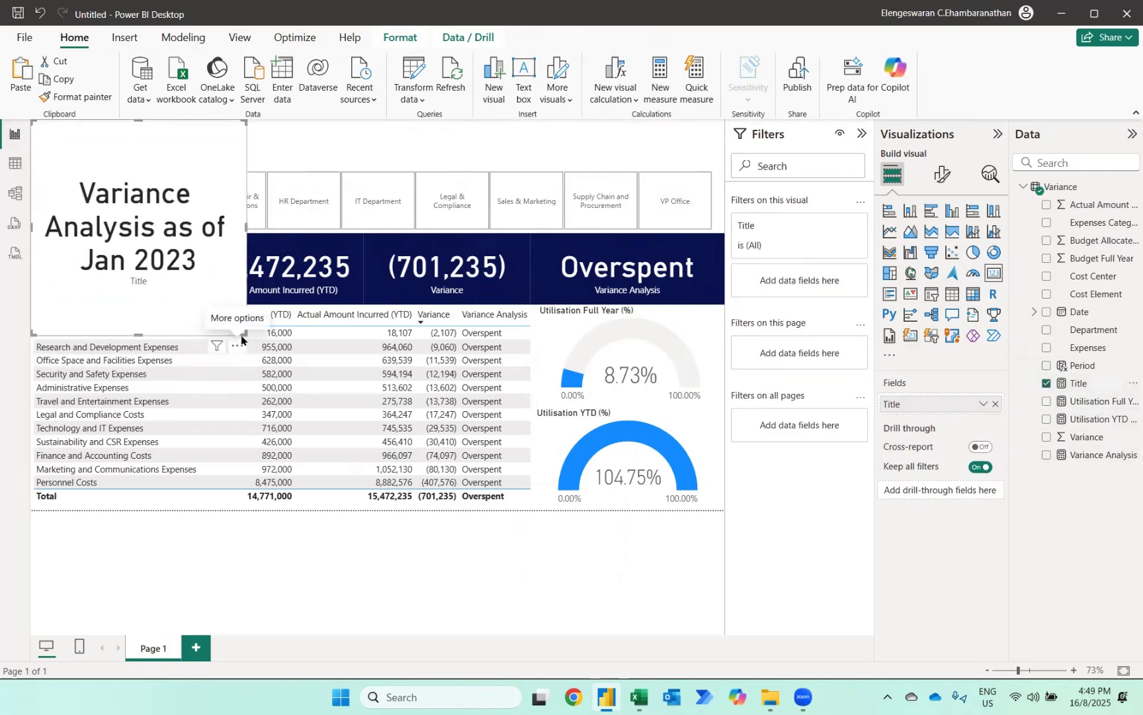
{"action": "left_click_drag", "start_coordinate": [243, 330], "coordinate": [723, 156]}
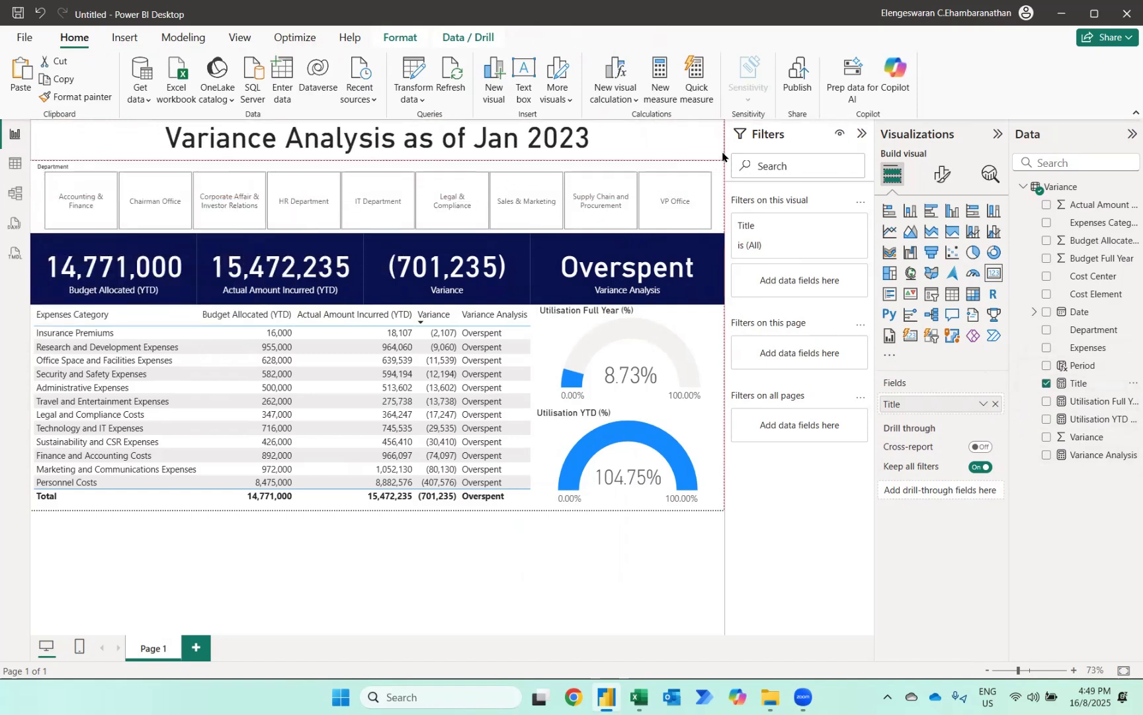
{"action": "left_click", "coordinate": [943, 174]}
{"action": "left_click", "coordinate": [991, 307]}
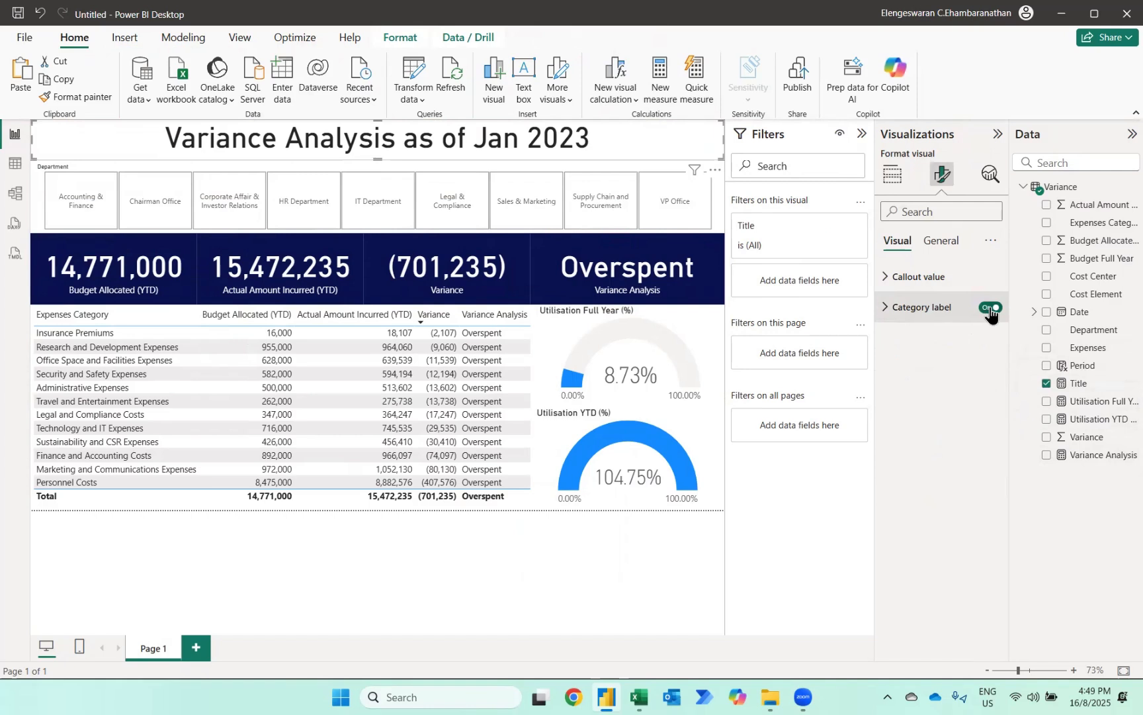
- Set the title card's callout value colour to white and its background colour to dark blue
{"action": "left_click", "coordinate": [910, 277]}
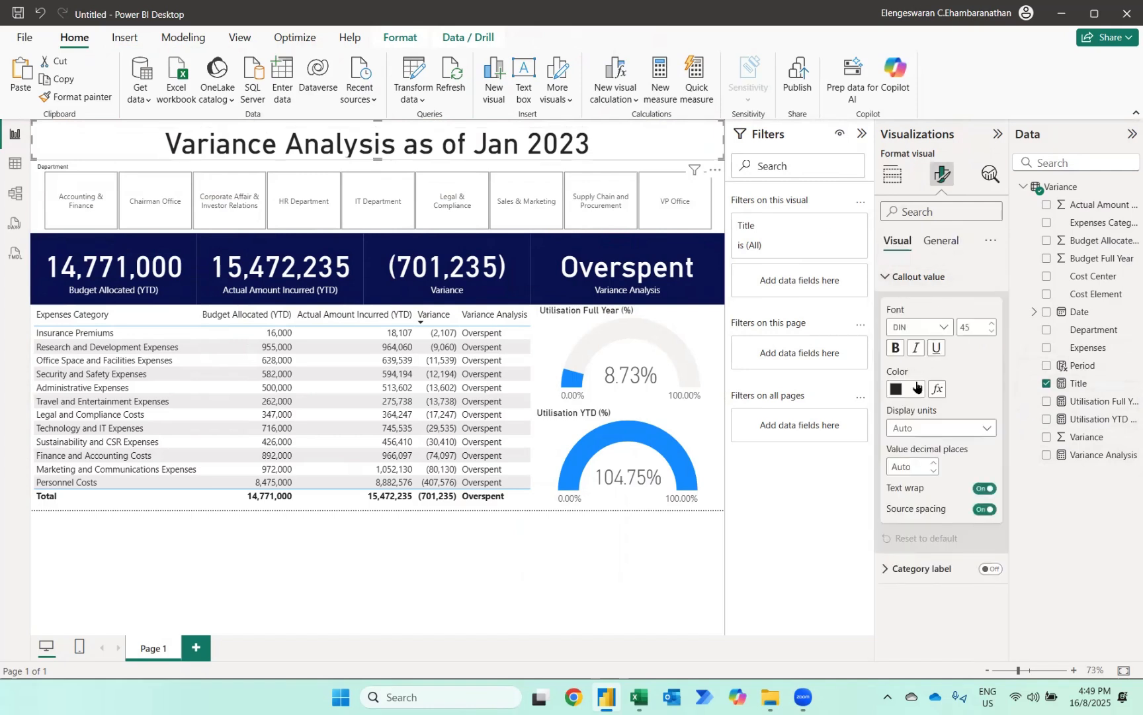
{"action": "left_click", "coordinate": [917, 389]}
{"action": "left_click", "coordinate": [906, 440]}
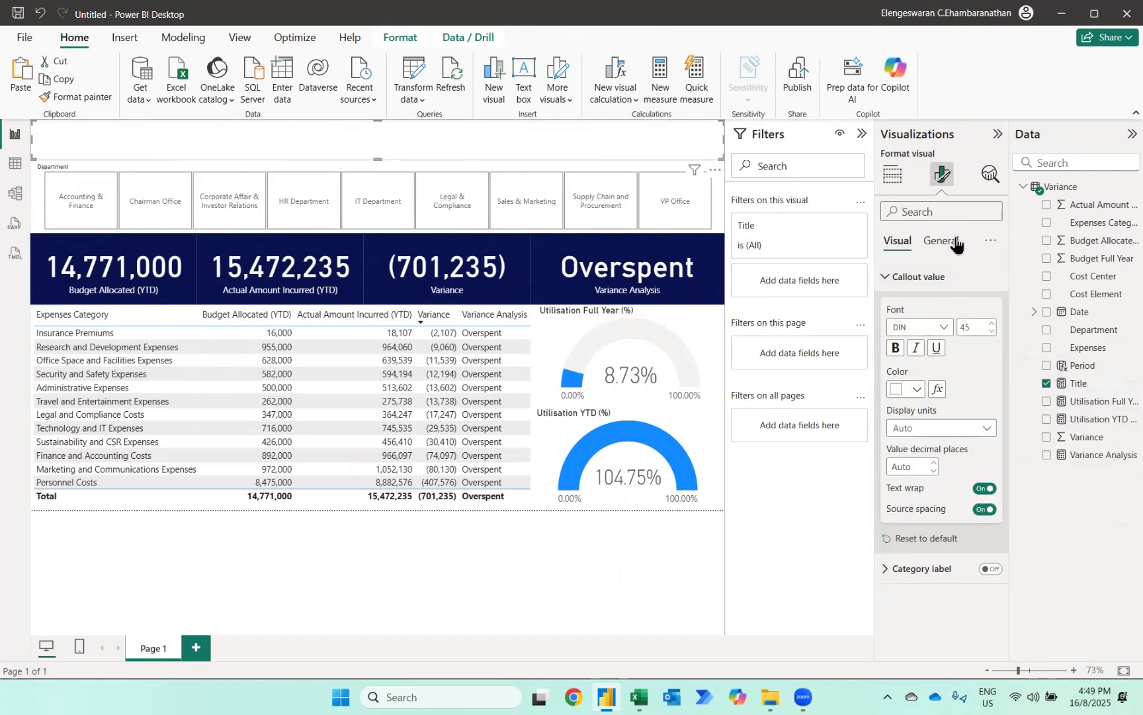
{"action": "left_click", "coordinate": [942, 241]}
{"action": "left_click", "coordinate": [900, 338]}
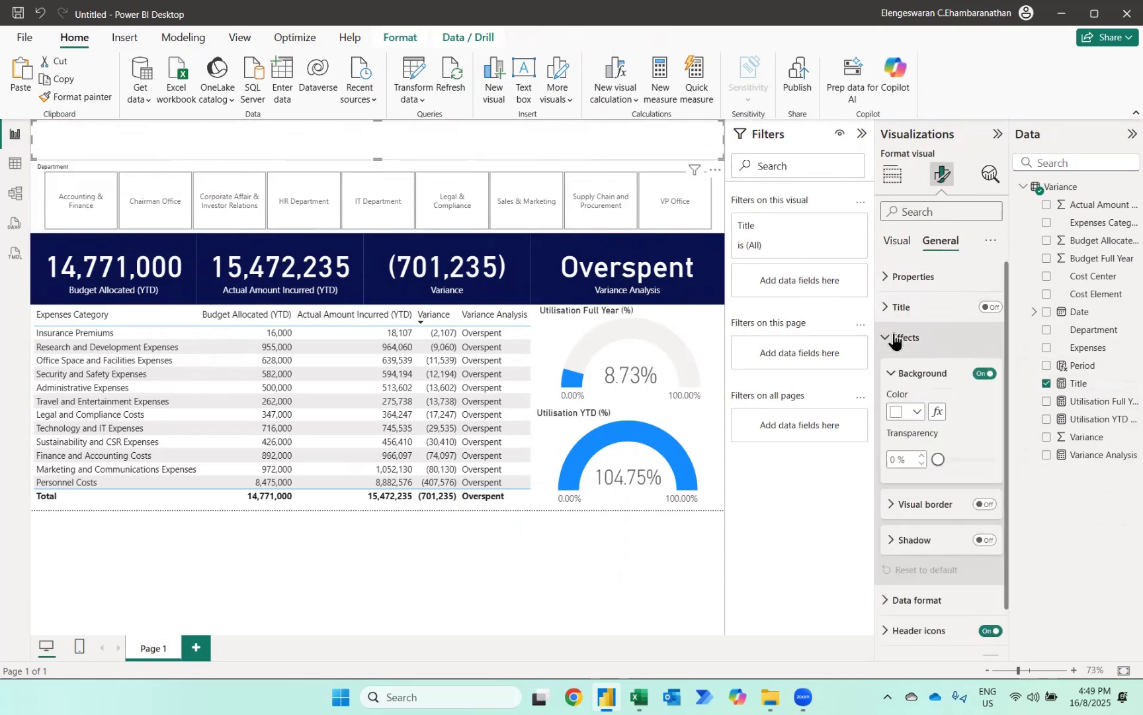
{"action": "left_click", "coordinate": [917, 412]}
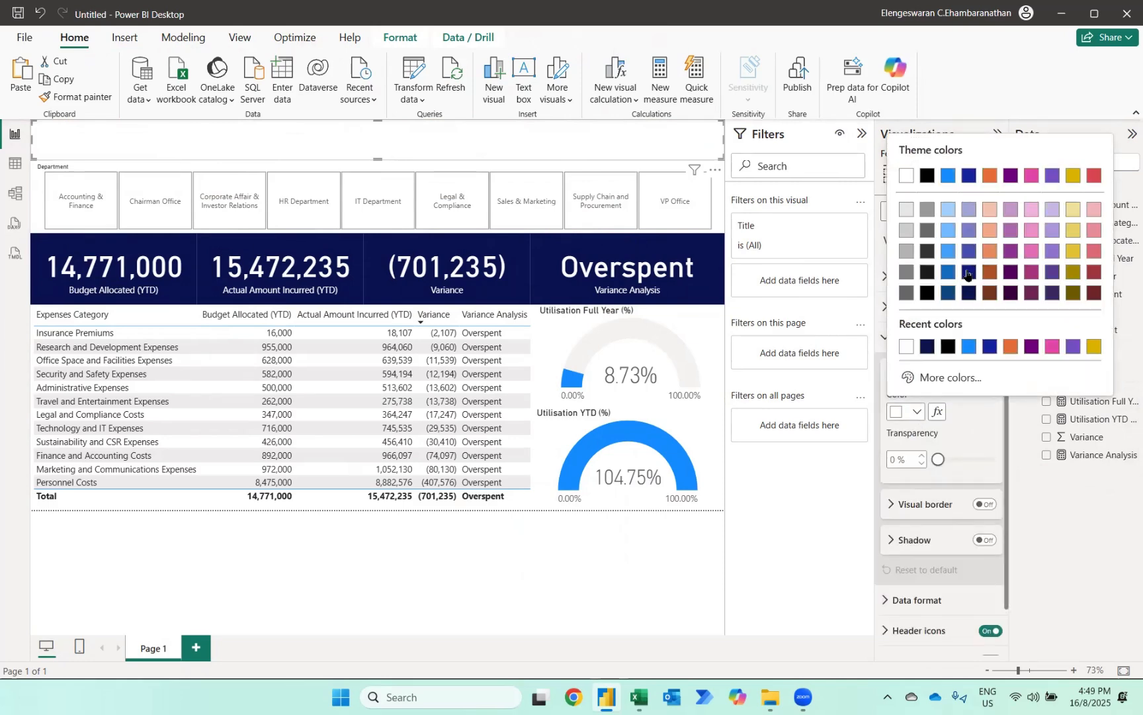
{"action": "left_click", "coordinate": [927, 346]}
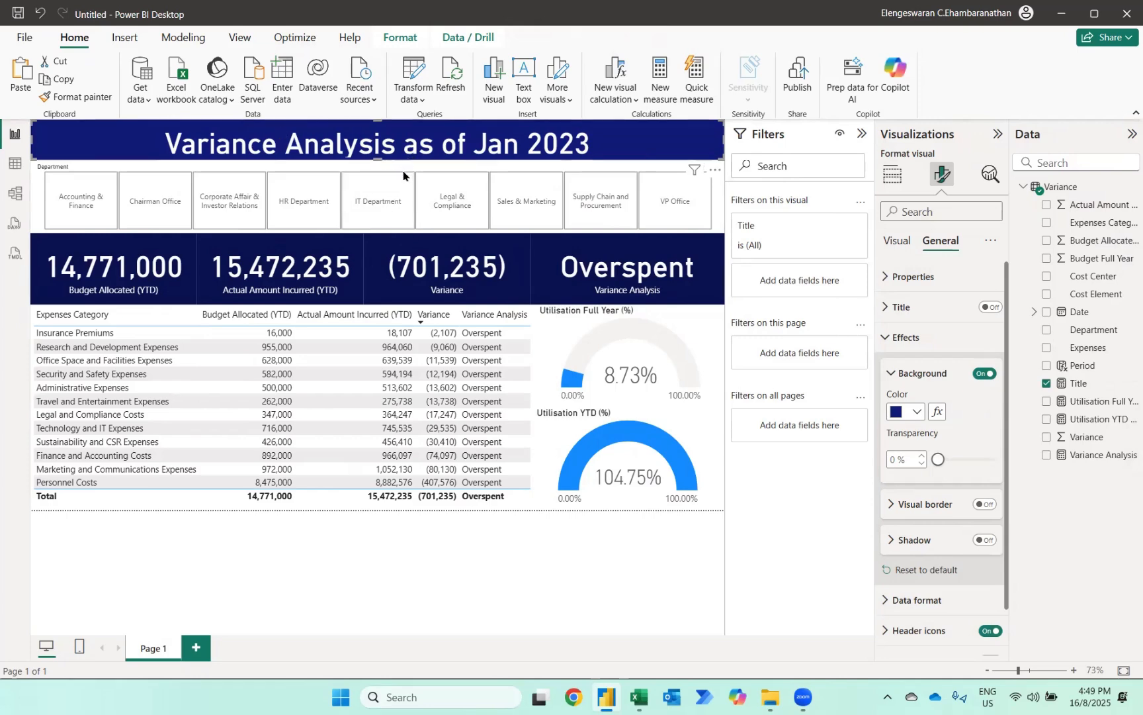
- Set the background colour of the Department slicer's values to a medium blue
{"action": "left_click", "coordinate": [40, 205]}
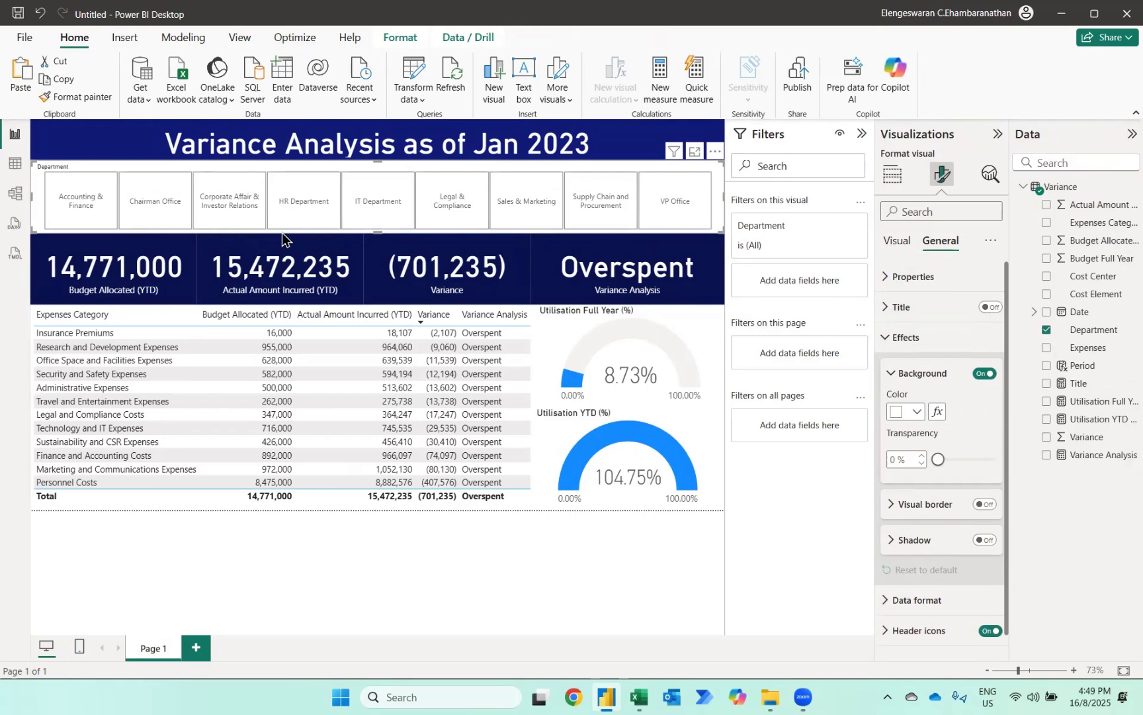
{"action": "left_click", "coordinate": [897, 240]}
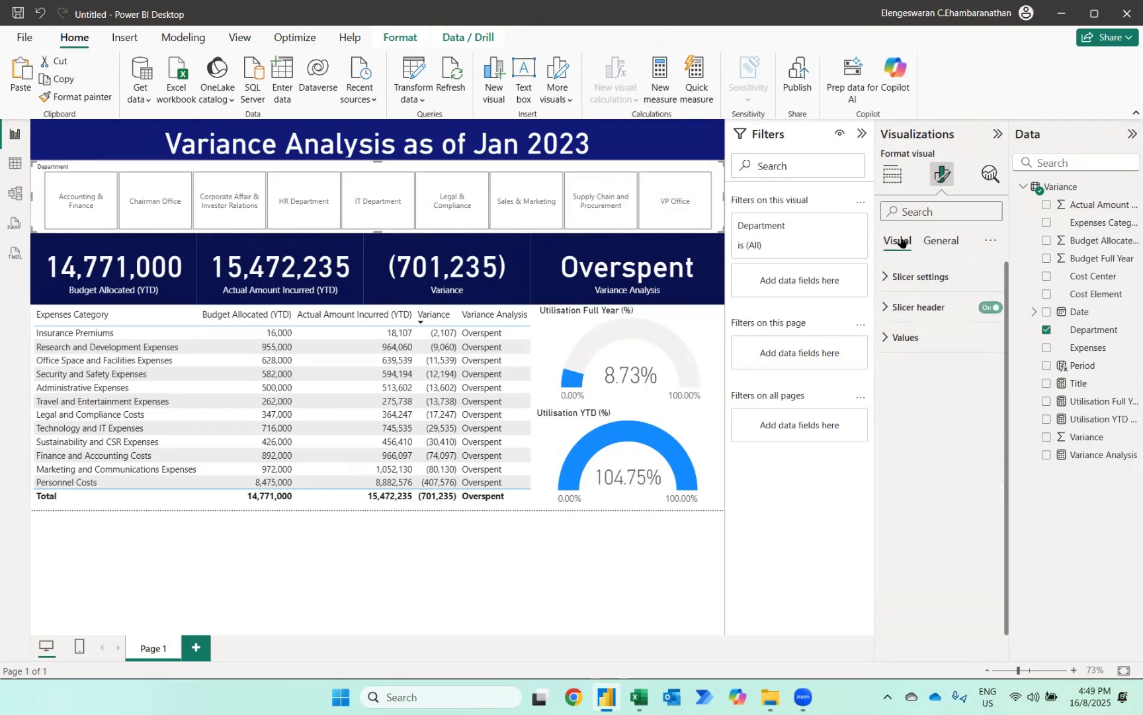
{"action": "left_click", "coordinate": [901, 337]}
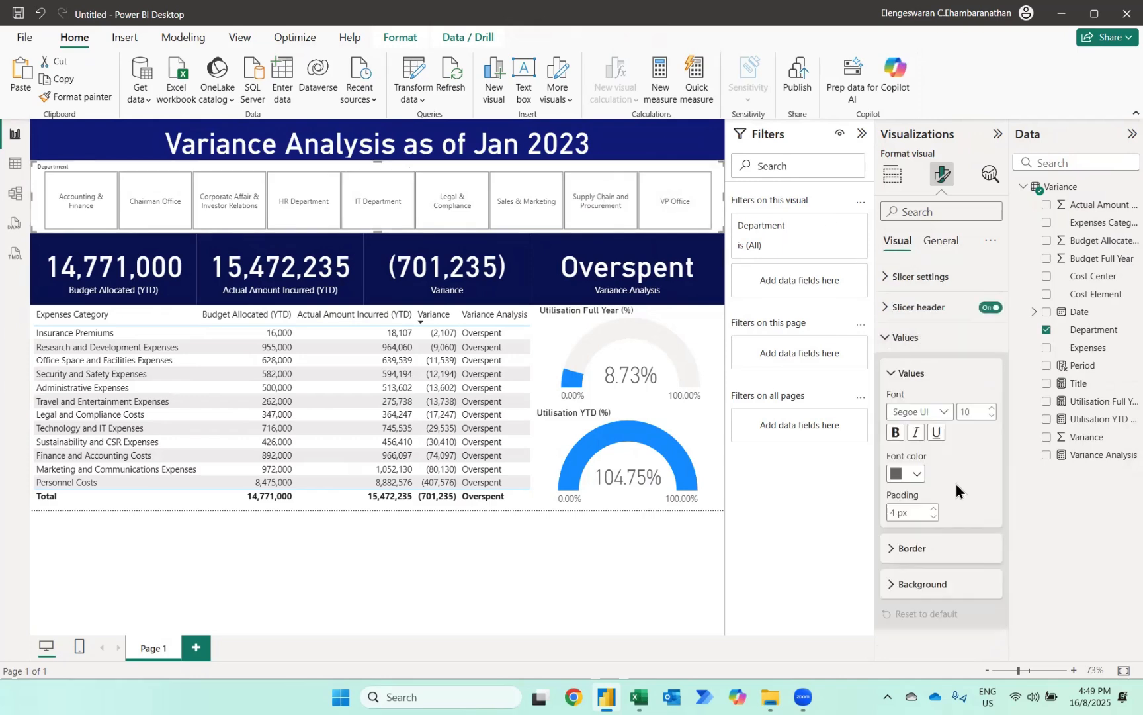
{"action": "left_click", "coordinate": [910, 585]}
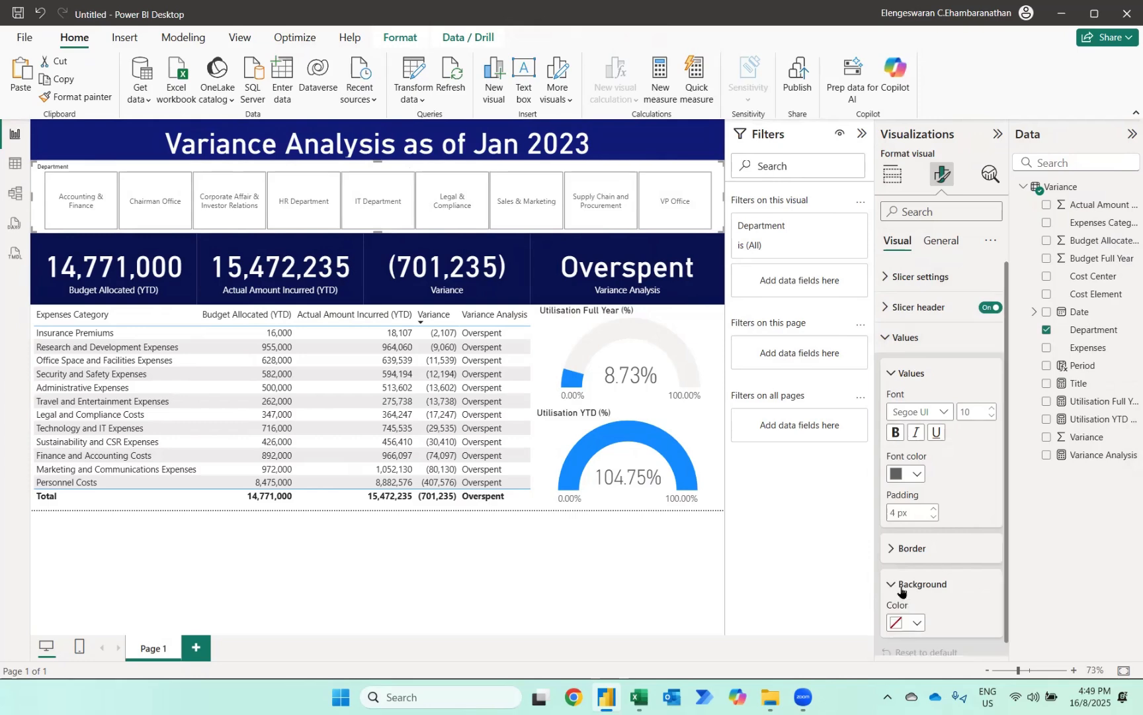
{"action": "left_click", "coordinate": [916, 622]}
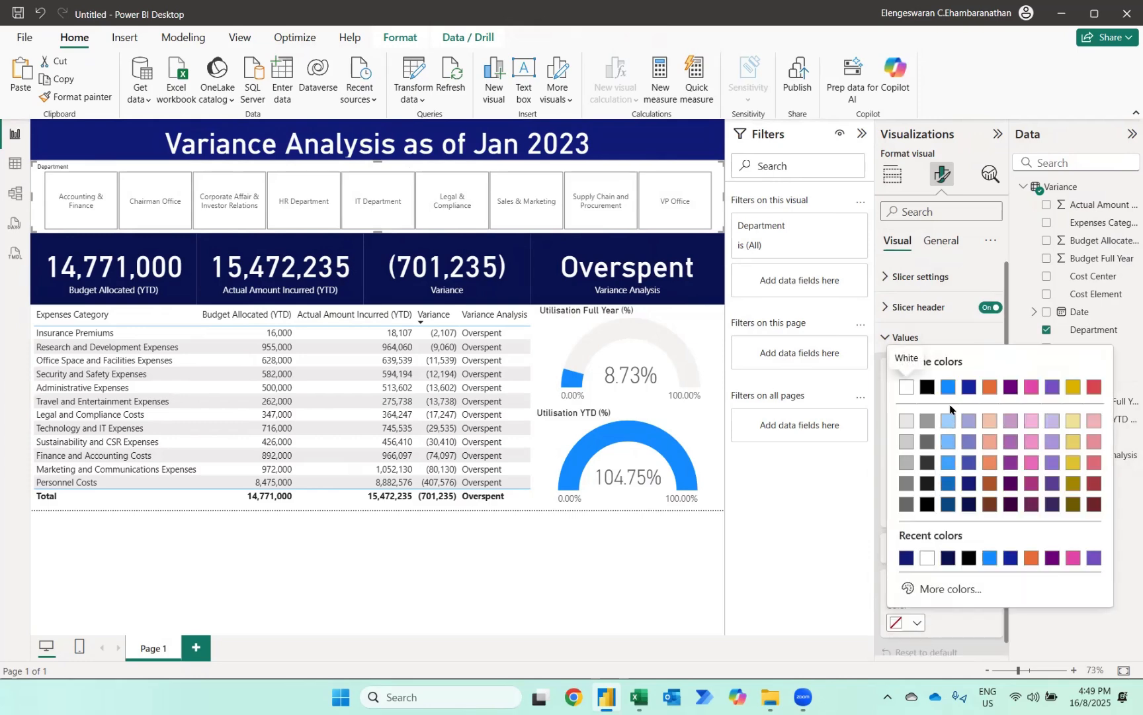
{"action": "left_click", "coordinate": [949, 463]}
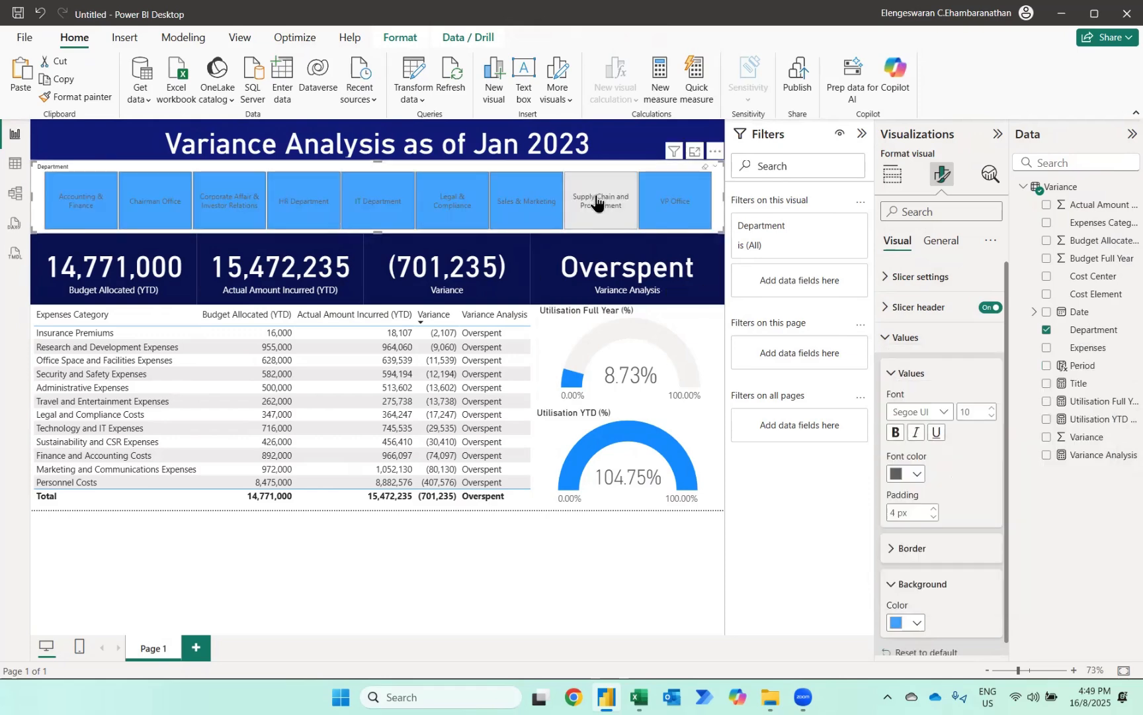
- Set the font colour of the Department slicer's values to white and deselect the slicer
{"action": "left_click", "coordinate": [918, 475]}
{"action": "left_click", "coordinate": [945, 411]}
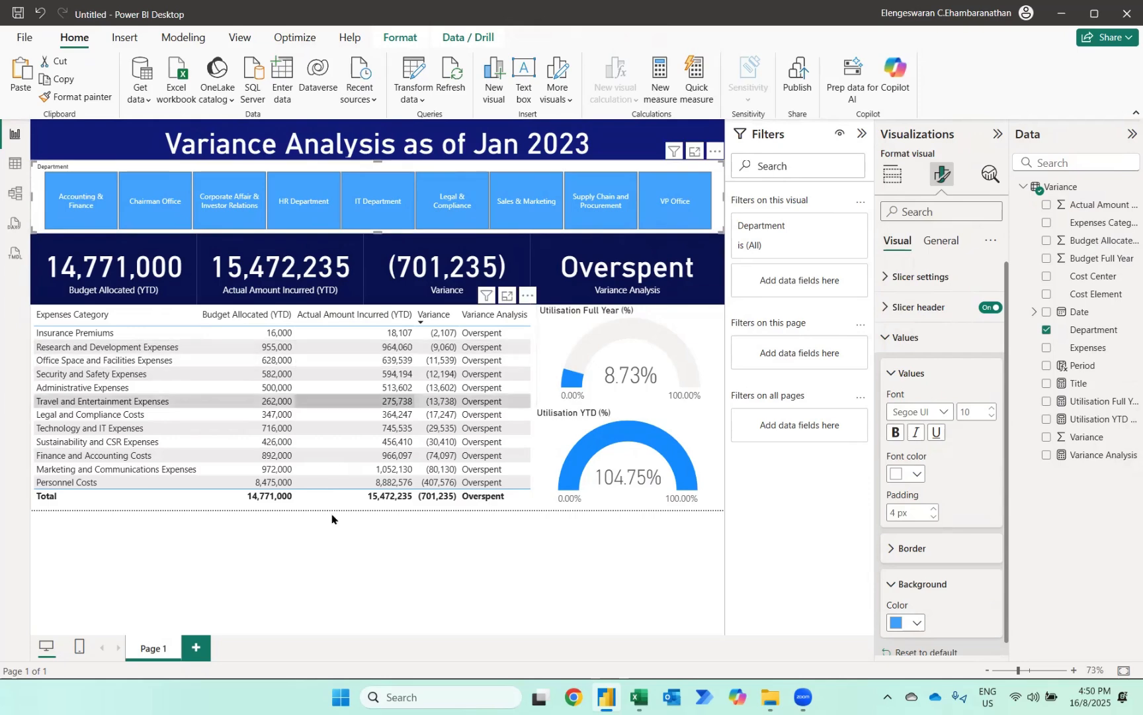
{"action": "left_click", "coordinate": [301, 562]}
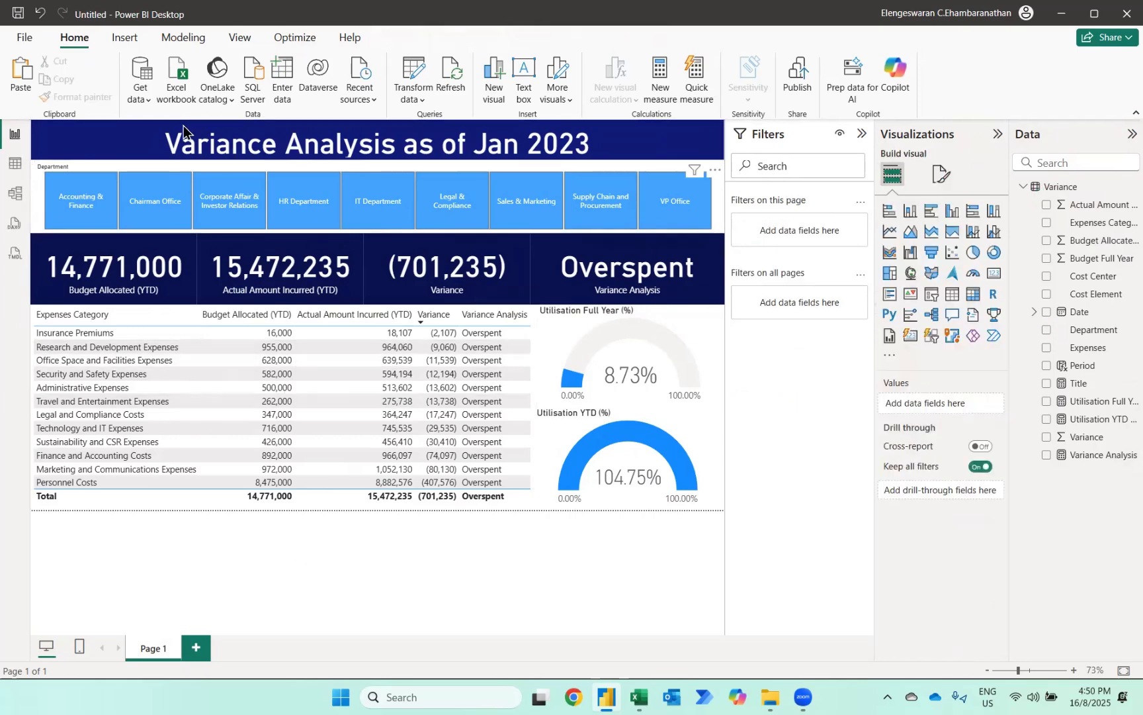
- Filter the dashboard by Chairman Office, switch to VP Office, and clear the Department slicer selection
{"action": "left_click", "coordinate": [159, 216]}
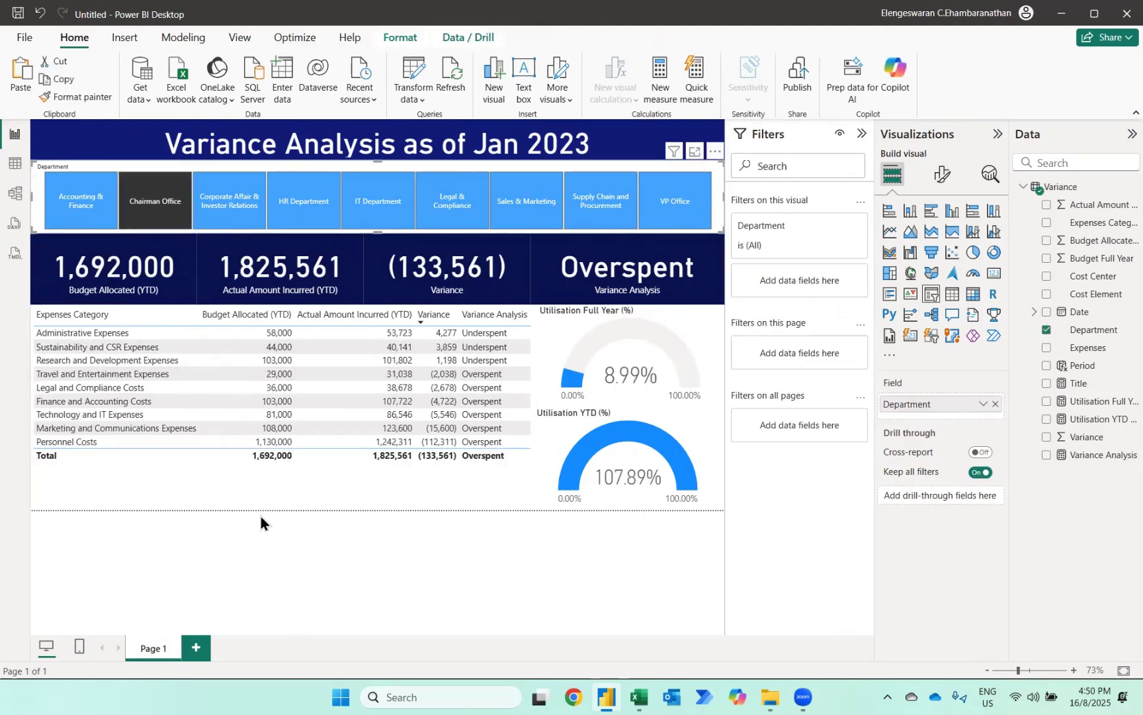
{"action": "left_click", "coordinate": [659, 210]}
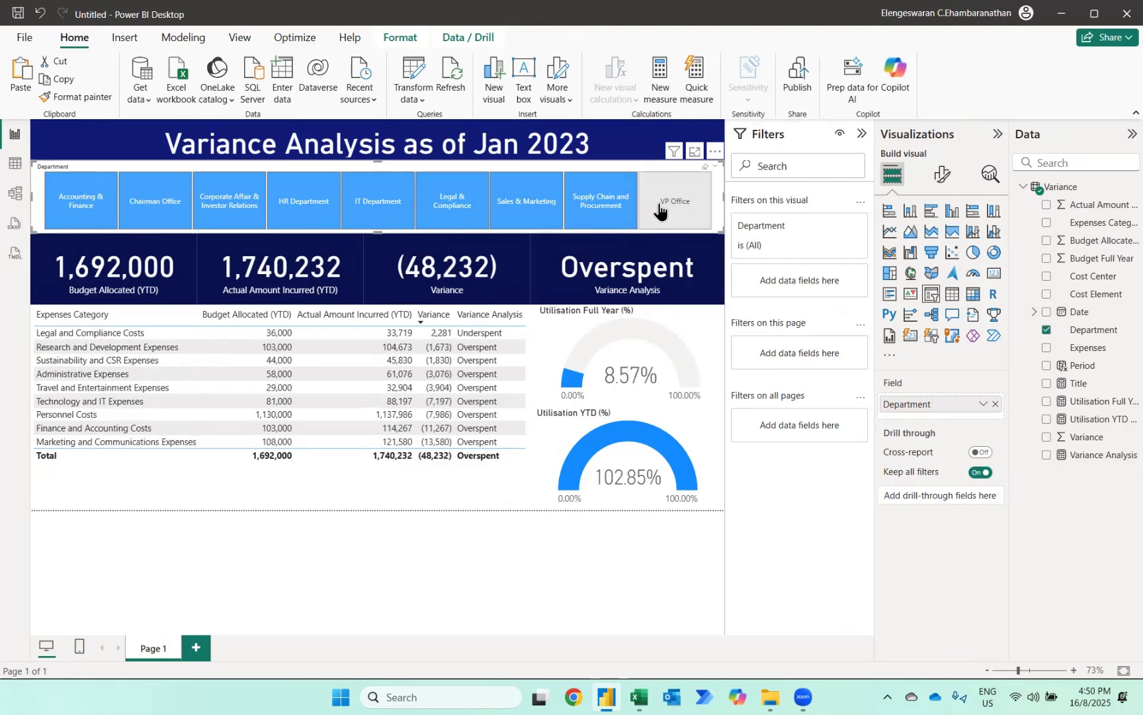
{"action": "left_click", "coordinate": [706, 169]}
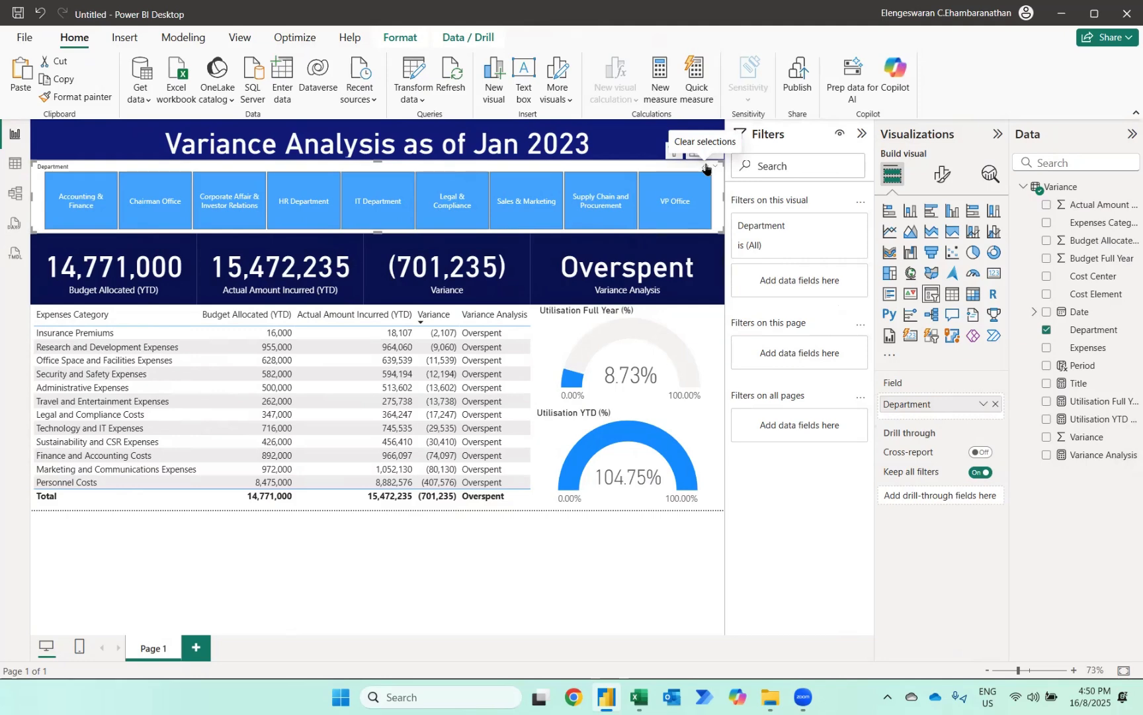
- Filter the dashboard by Accounting & Finance together with HR Department, switch to VP Office, and end on HR Department alone
{"action": "left_click", "coordinate": [109, 203]}
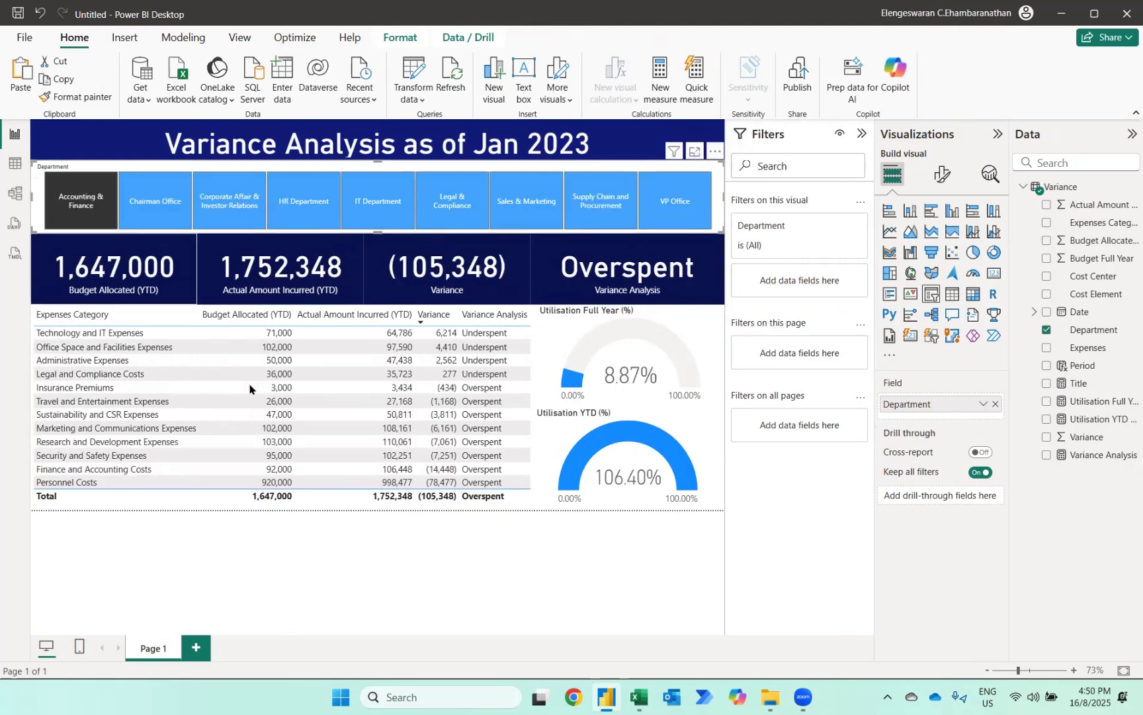
{"action": "left_click", "coordinate": [304, 210], "text": "ctrl"}
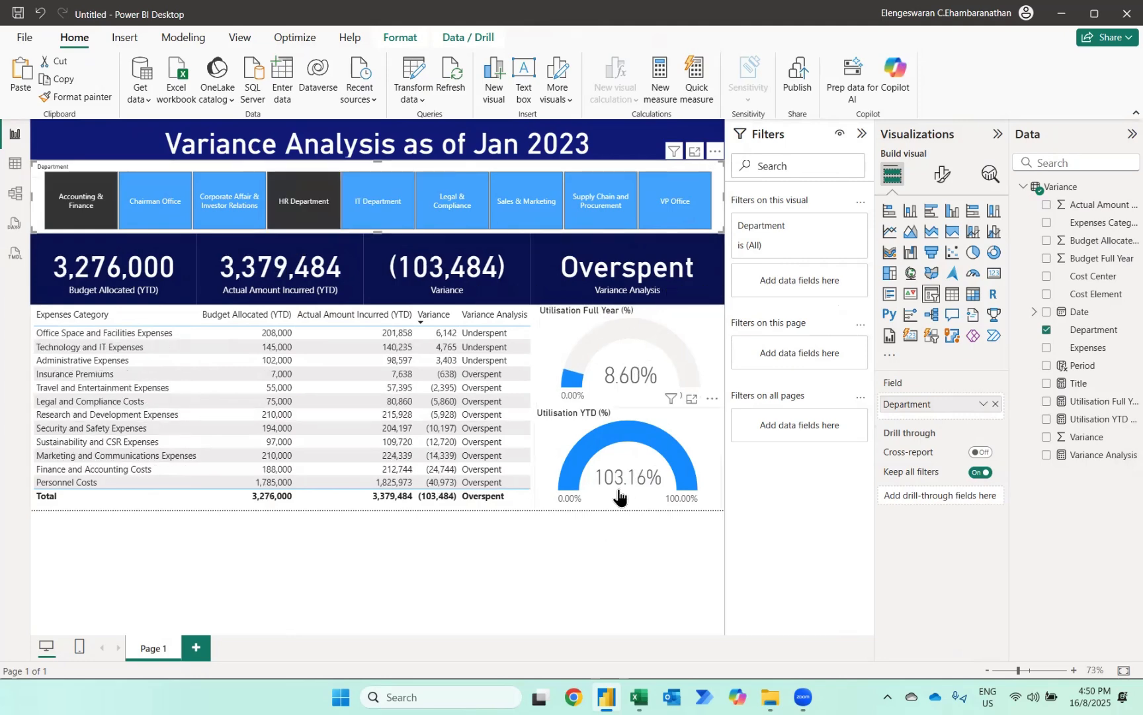
{"action": "left_click", "coordinate": [696, 209]}
{"action": "left_click", "coordinate": [300, 205]}
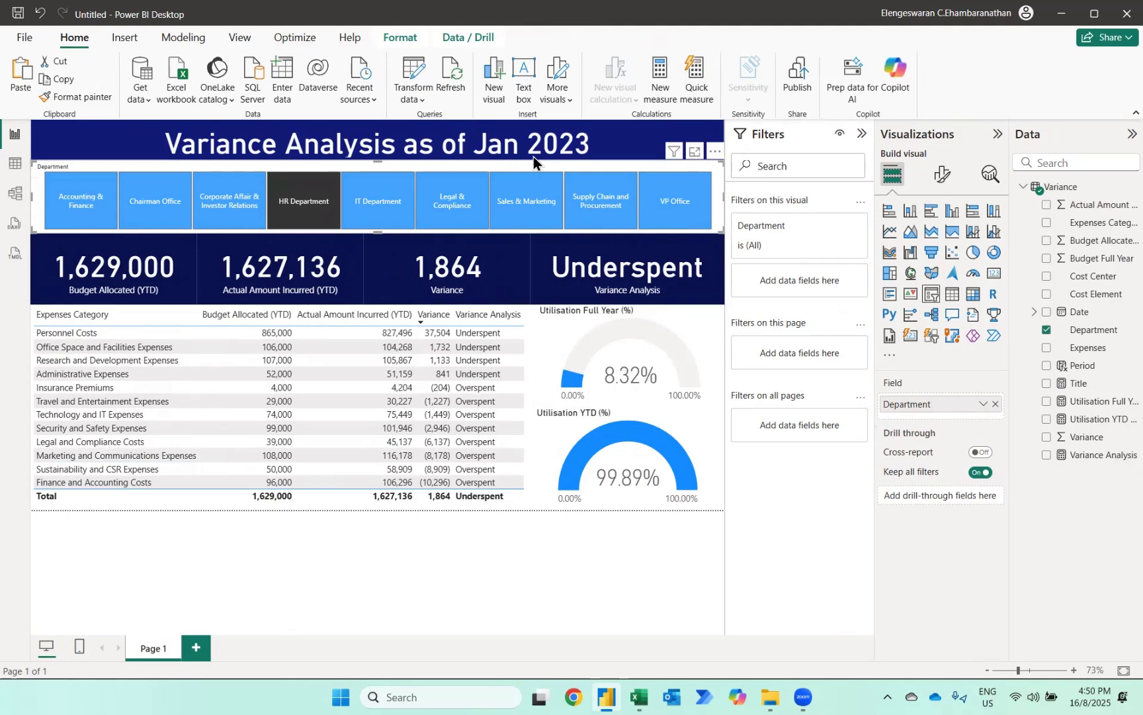
- Change the data source to the workbook Variance Report - 002 - February 2023, apply the pending changes, and clear the Department slicer selection
{"action": "left_click", "coordinate": [424, 101]}
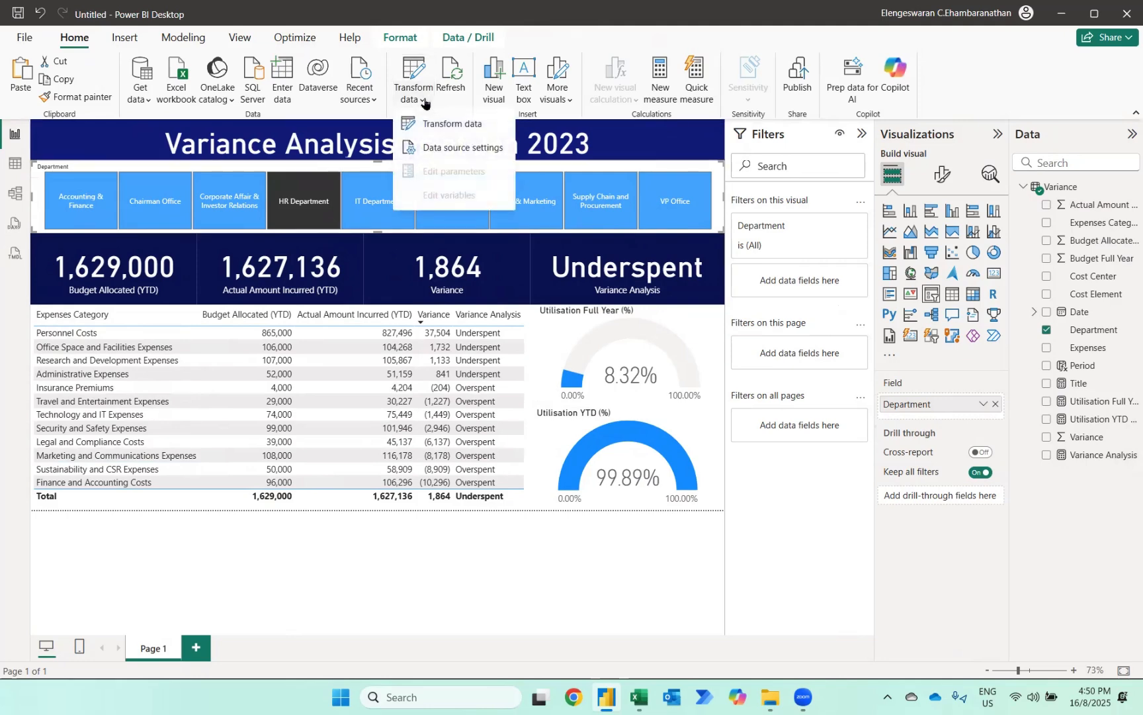
{"action": "left_click", "coordinate": [436, 151]}
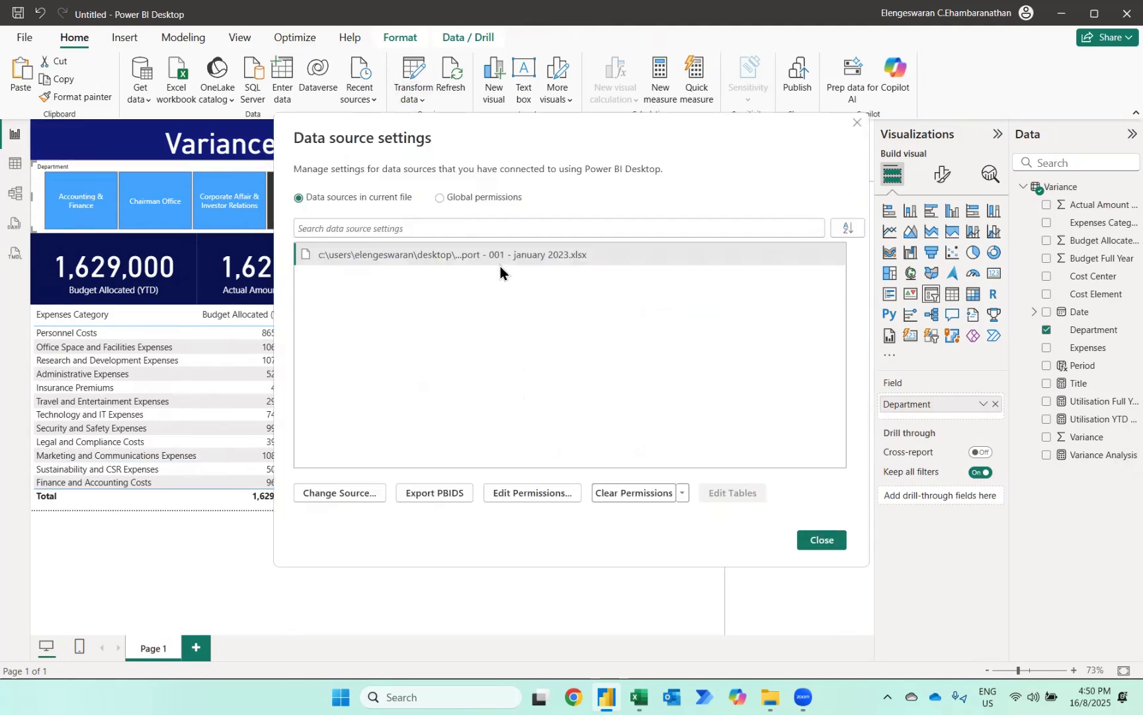
{"action": "left_click", "coordinate": [318, 501]}
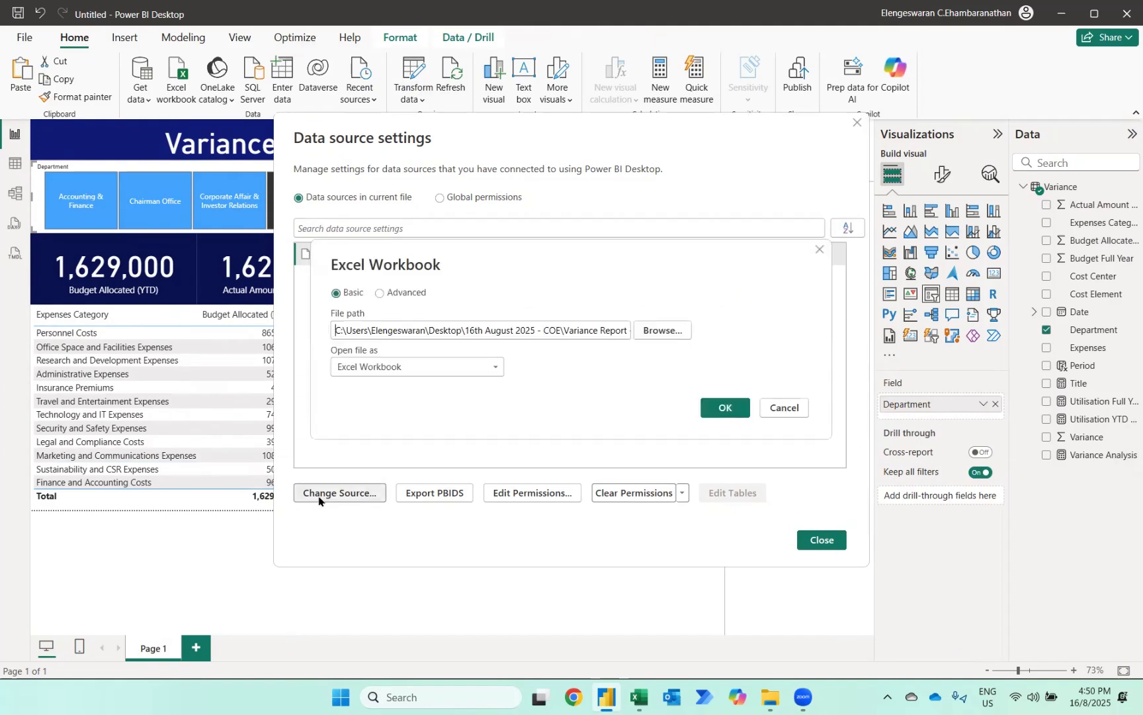
{"action": "left_click", "coordinate": [651, 331]}
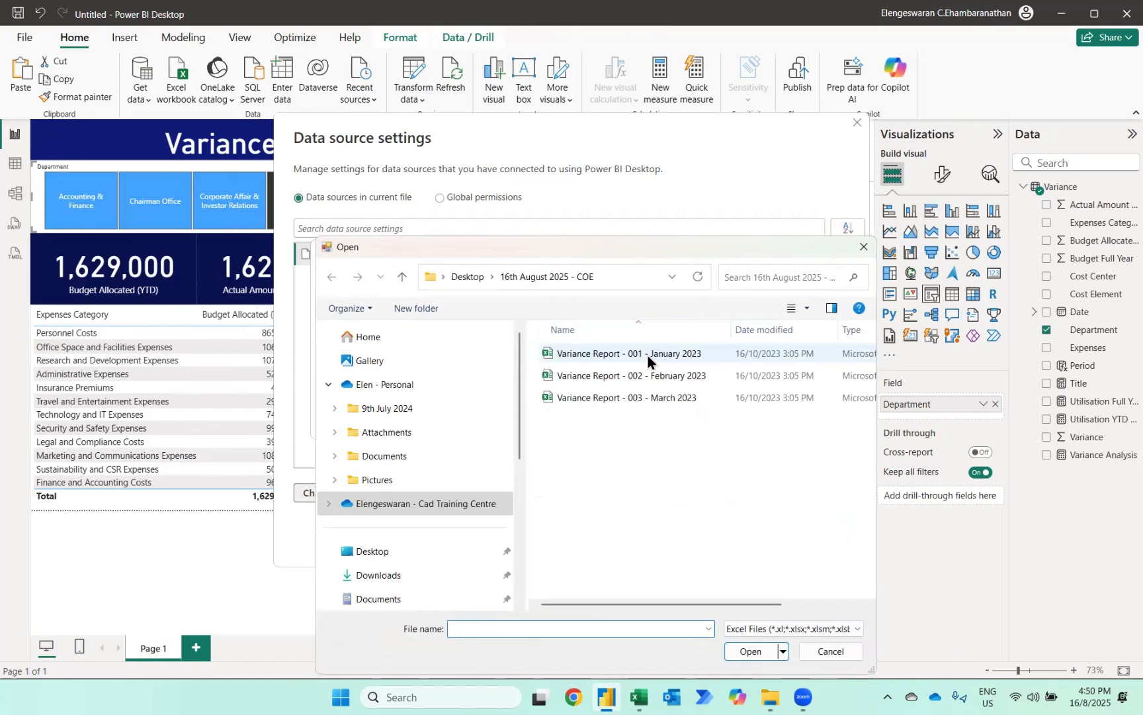
{"action": "left_click", "coordinate": [644, 371]}
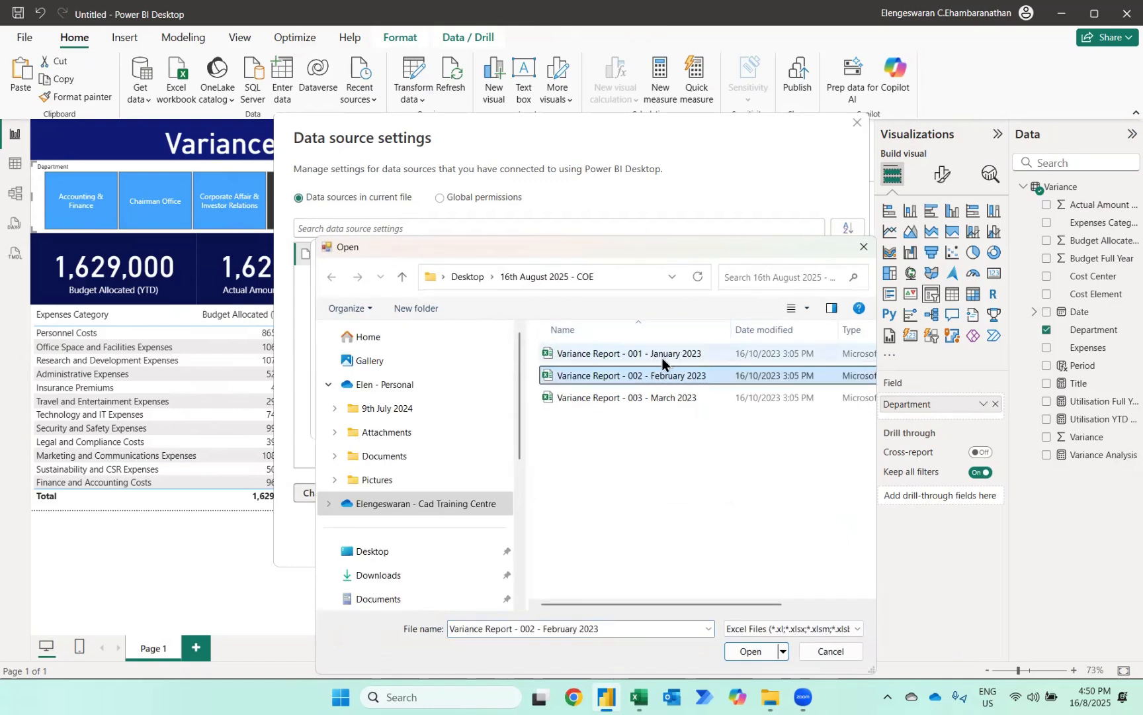
{"action": "left_click", "coordinate": [732, 645]}
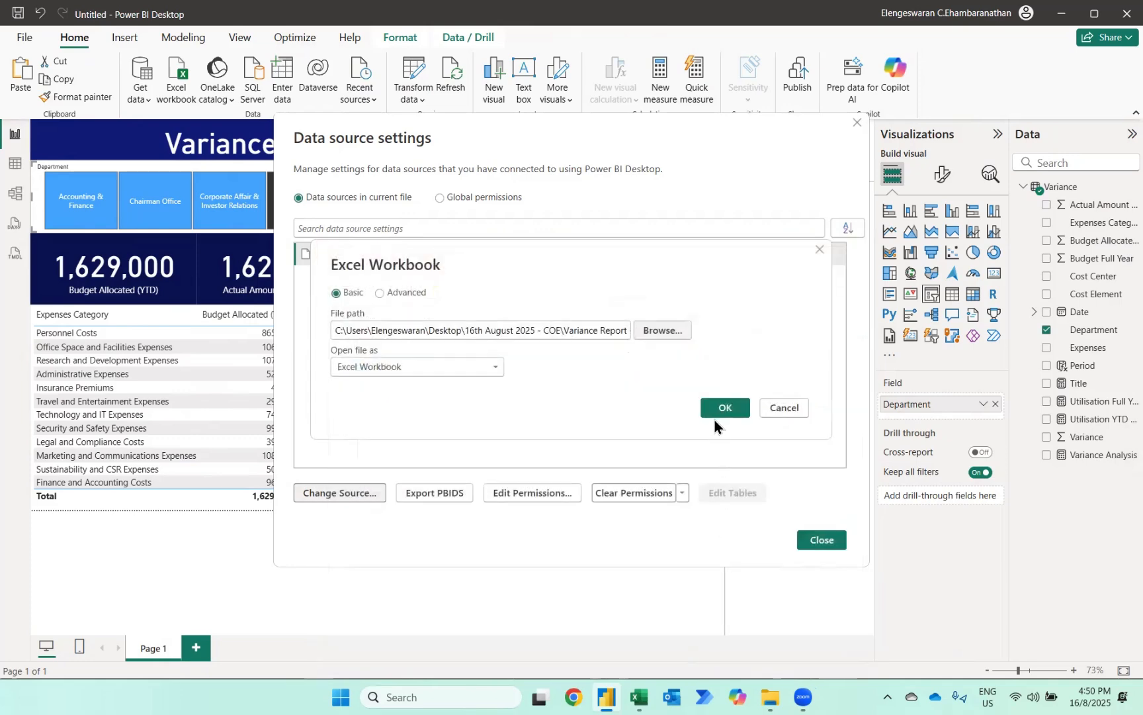
{"action": "left_click", "coordinate": [723, 411]}
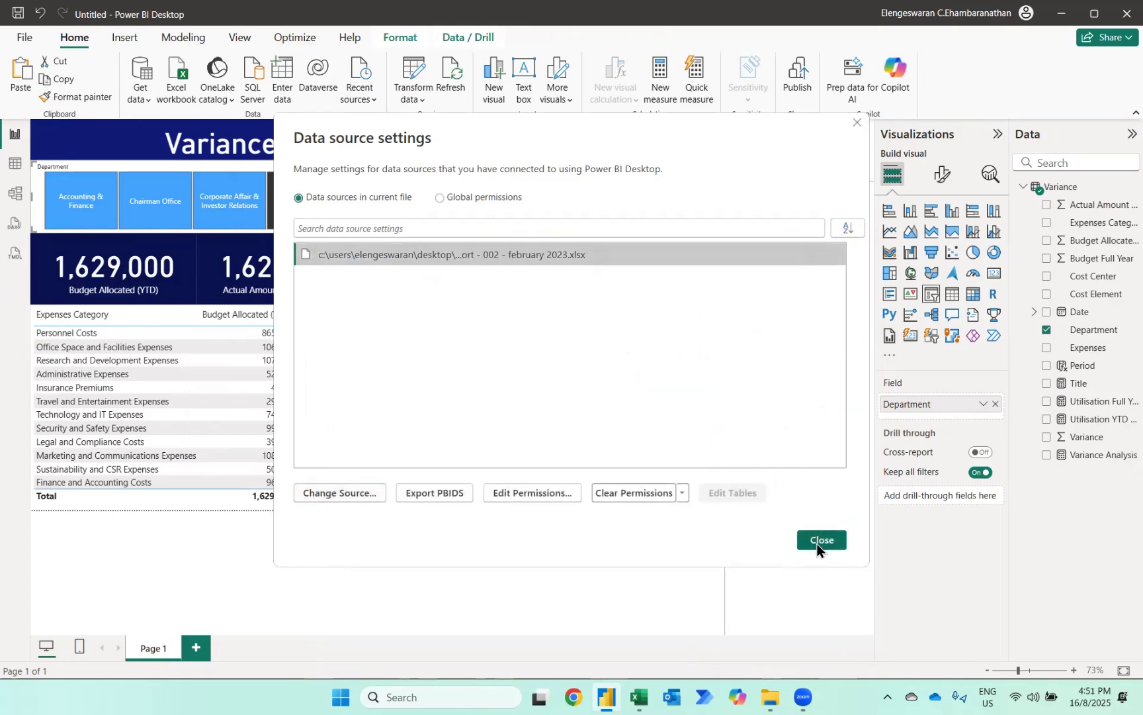
{"action": "left_click", "coordinate": [820, 540]}
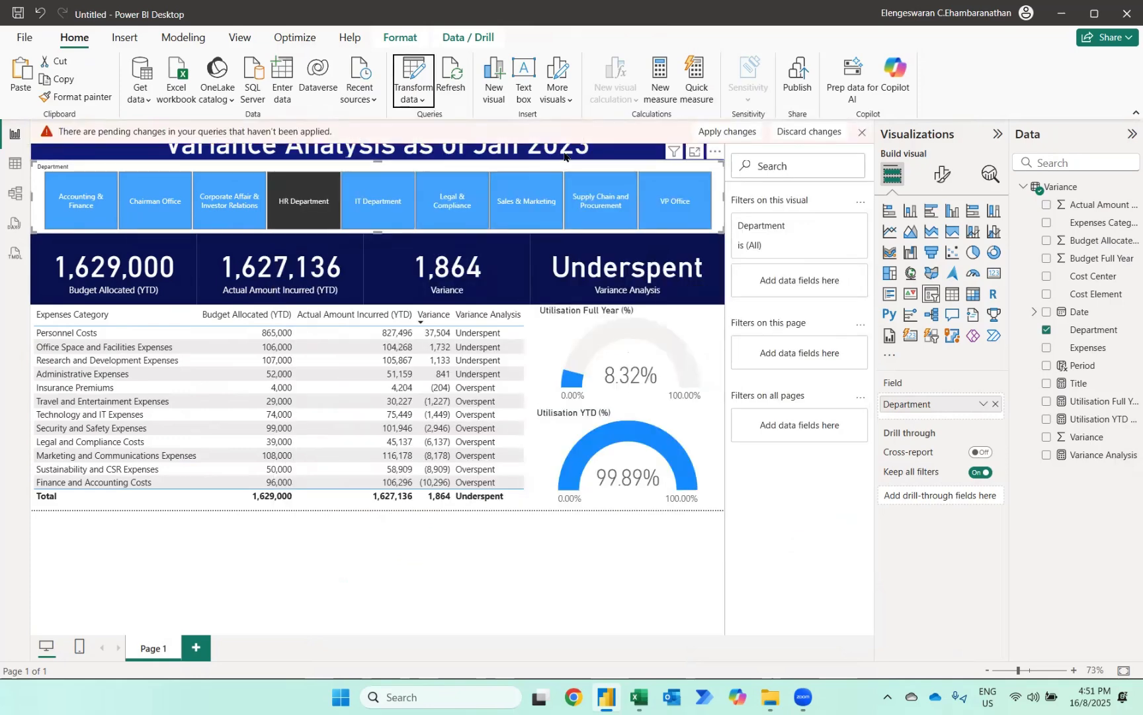
{"action": "left_click", "coordinate": [712, 136]}
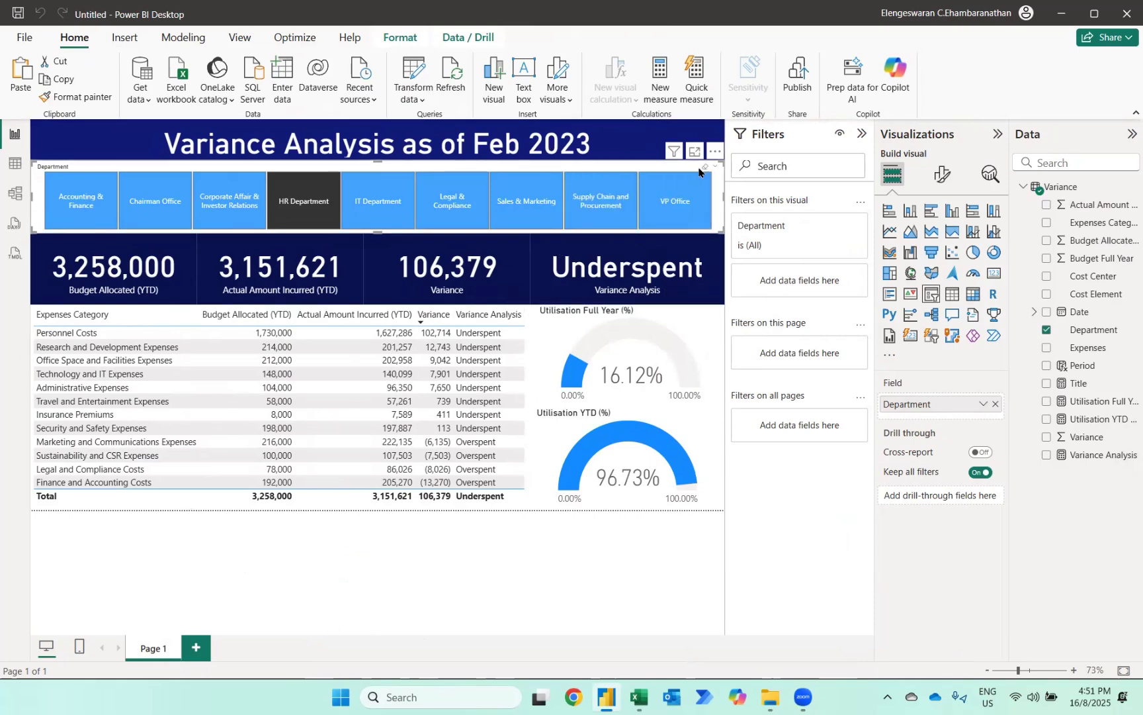
{"action": "left_click", "coordinate": [705, 169]}
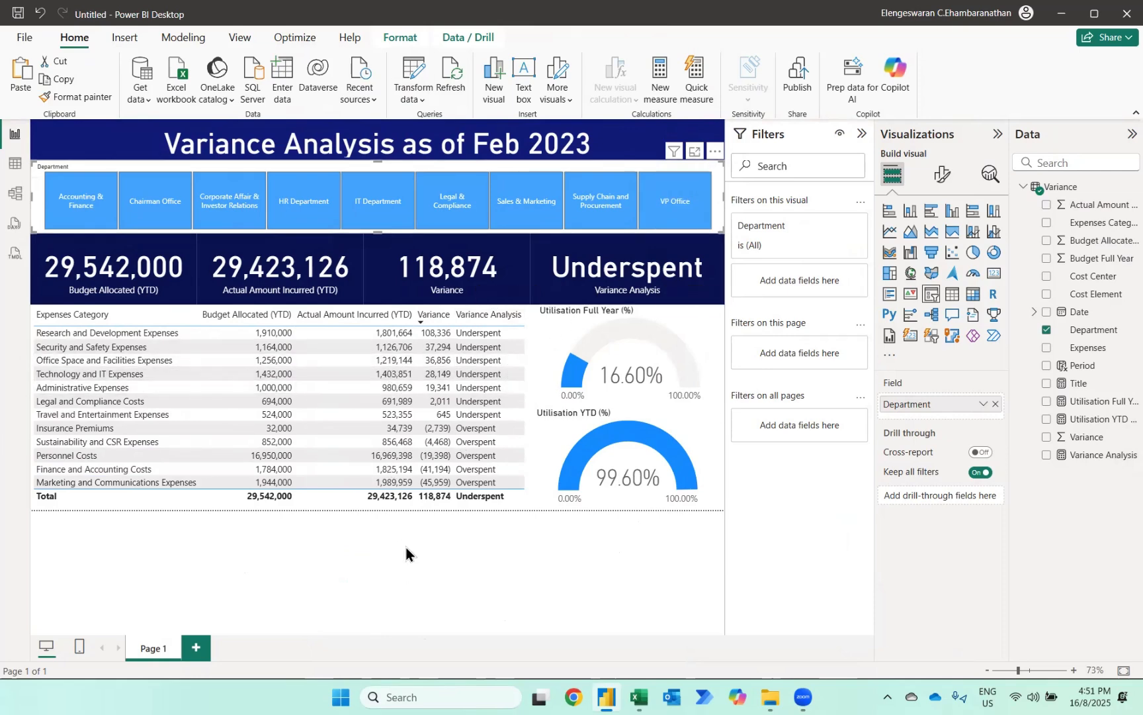
- In Power Query Editor, change the data source to the workbook Variance Report - 003 - March 2023 and apply the change to the report
{"action": "left_click", "coordinate": [421, 98]}
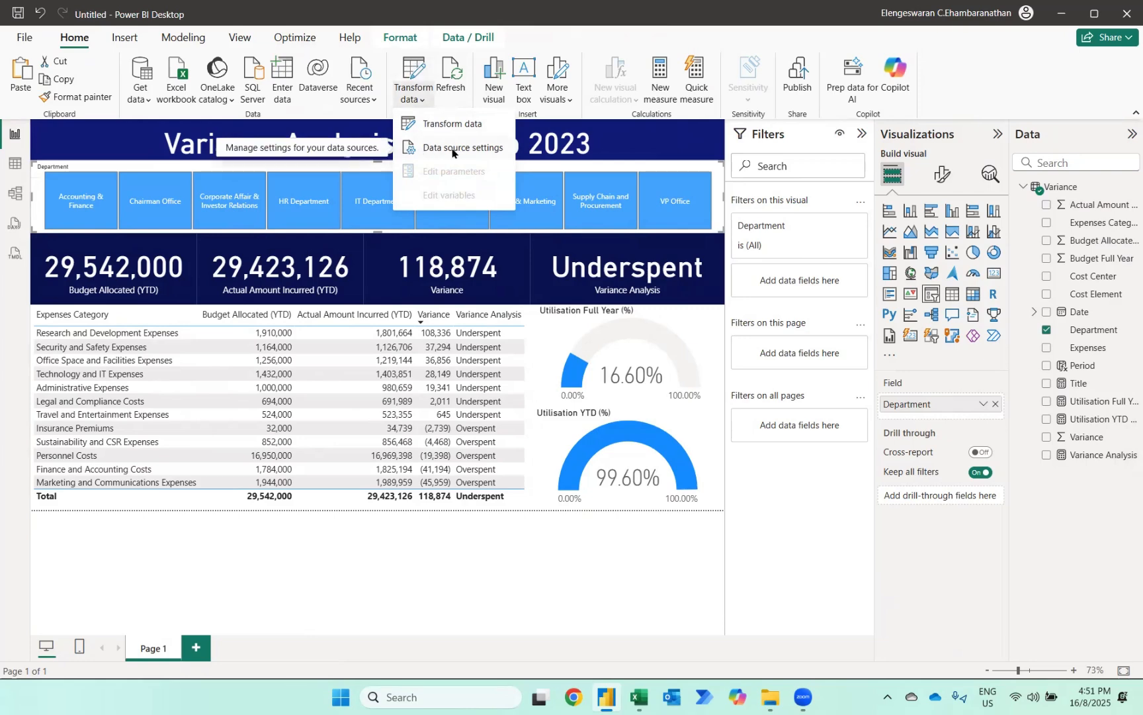
{"action": "left_click", "coordinate": [411, 69]}
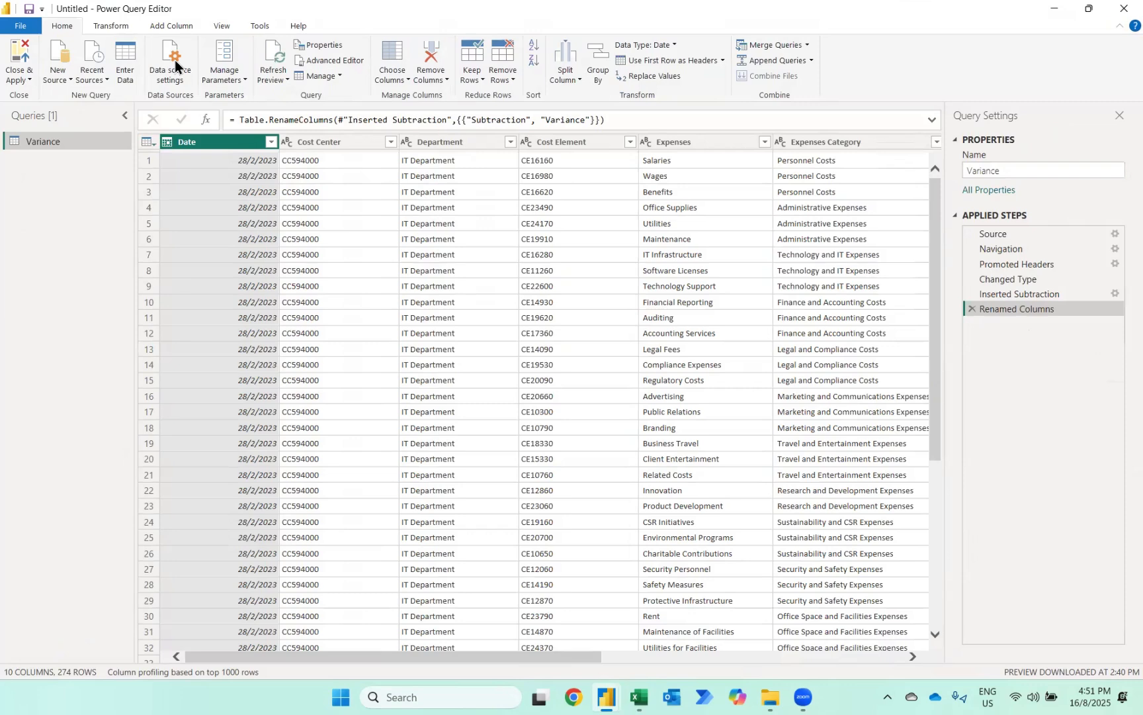
{"action": "left_click", "coordinate": [175, 59]}
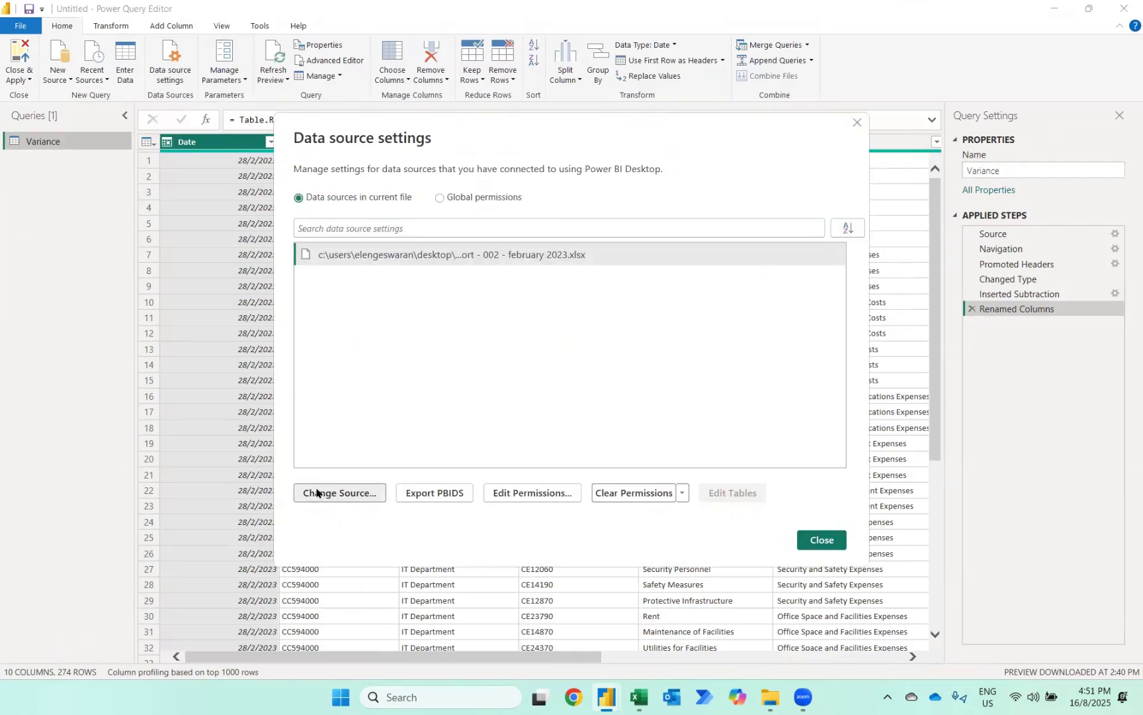
{"action": "left_click", "coordinate": [317, 493]}
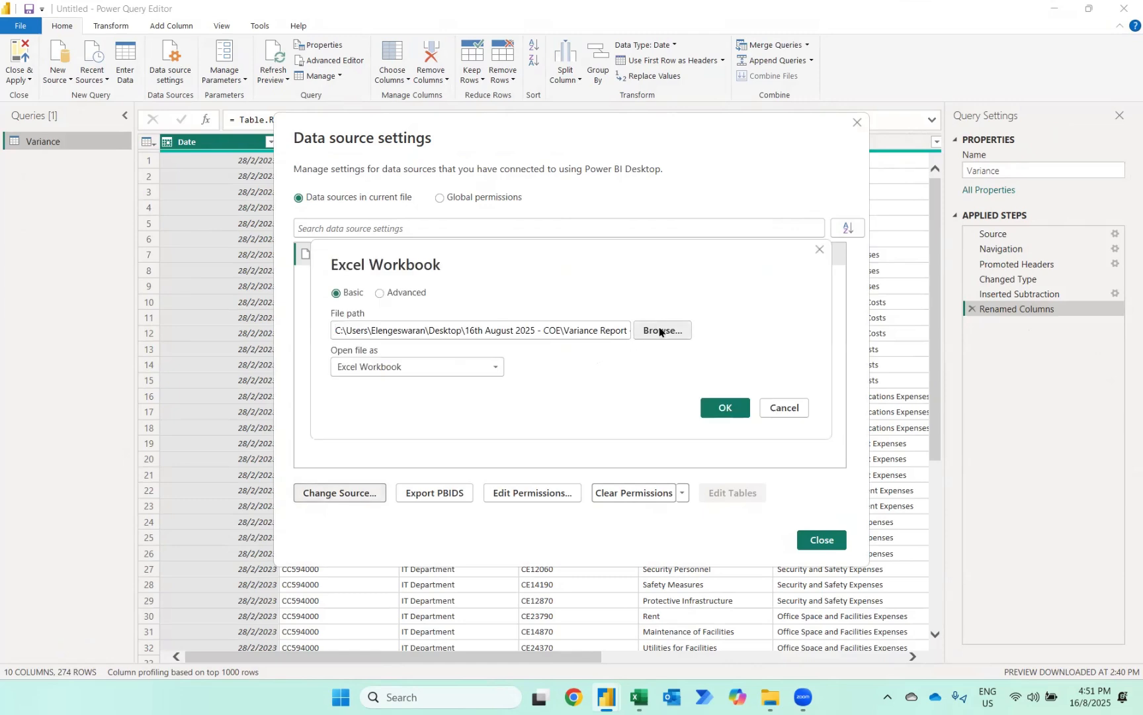
{"action": "left_click", "coordinate": [660, 332]}
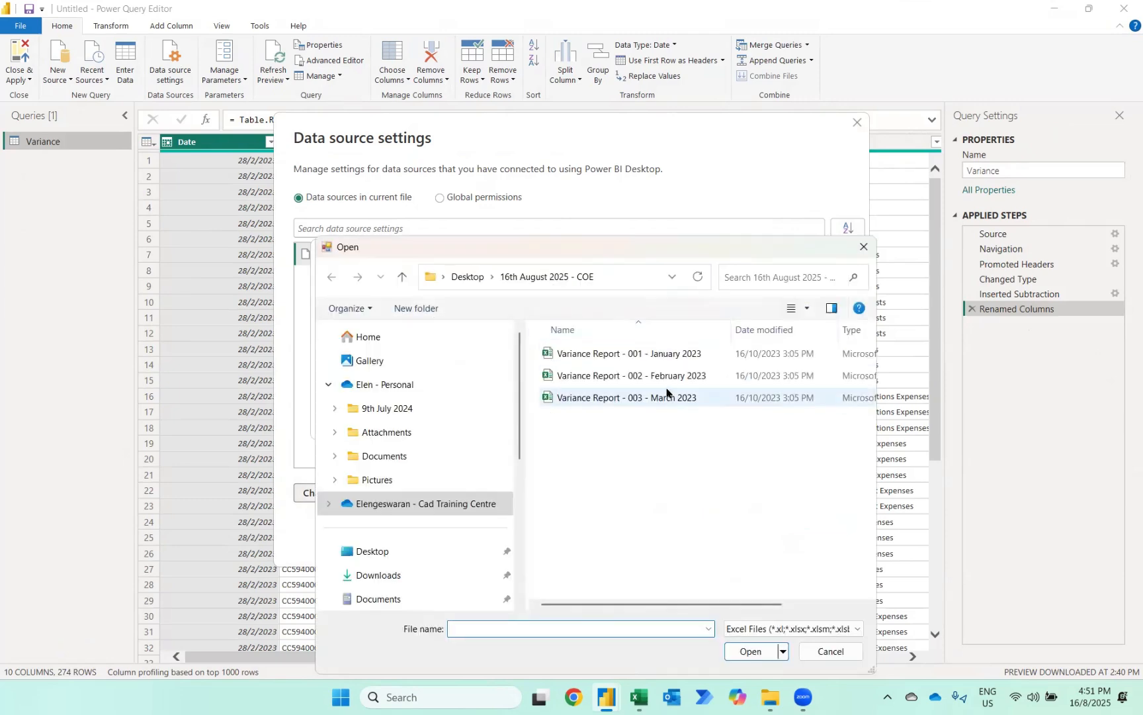
{"action": "left_click", "coordinate": [659, 397]}
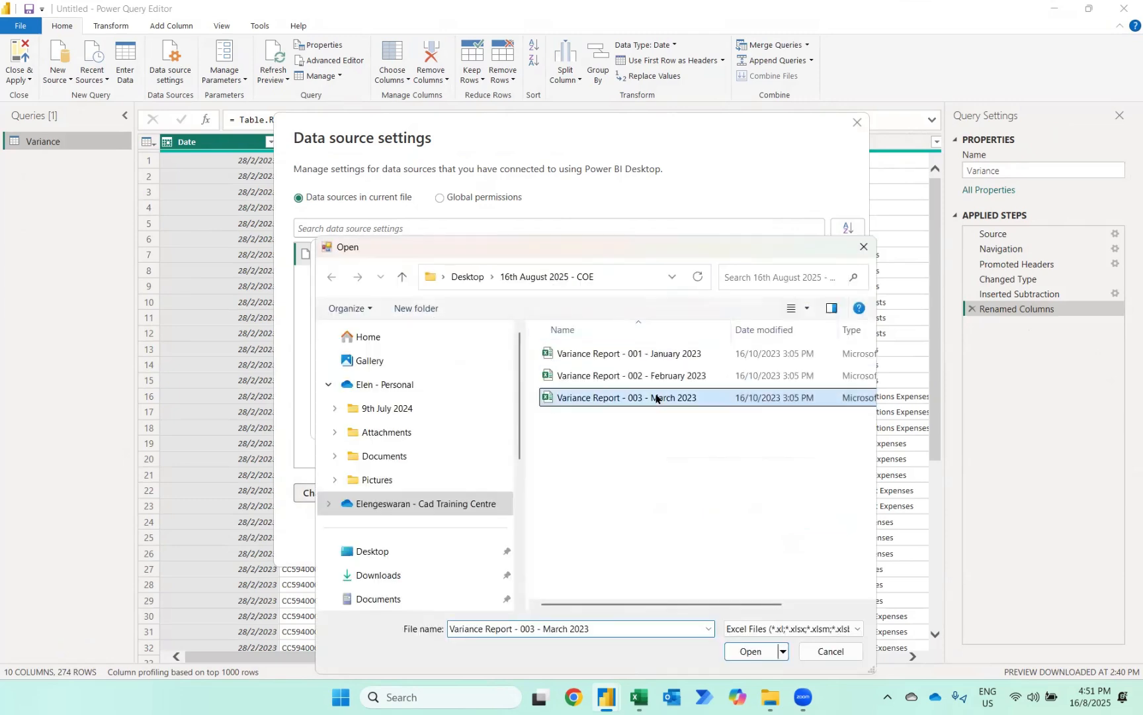
{"action": "left_click", "coordinate": [749, 653]}
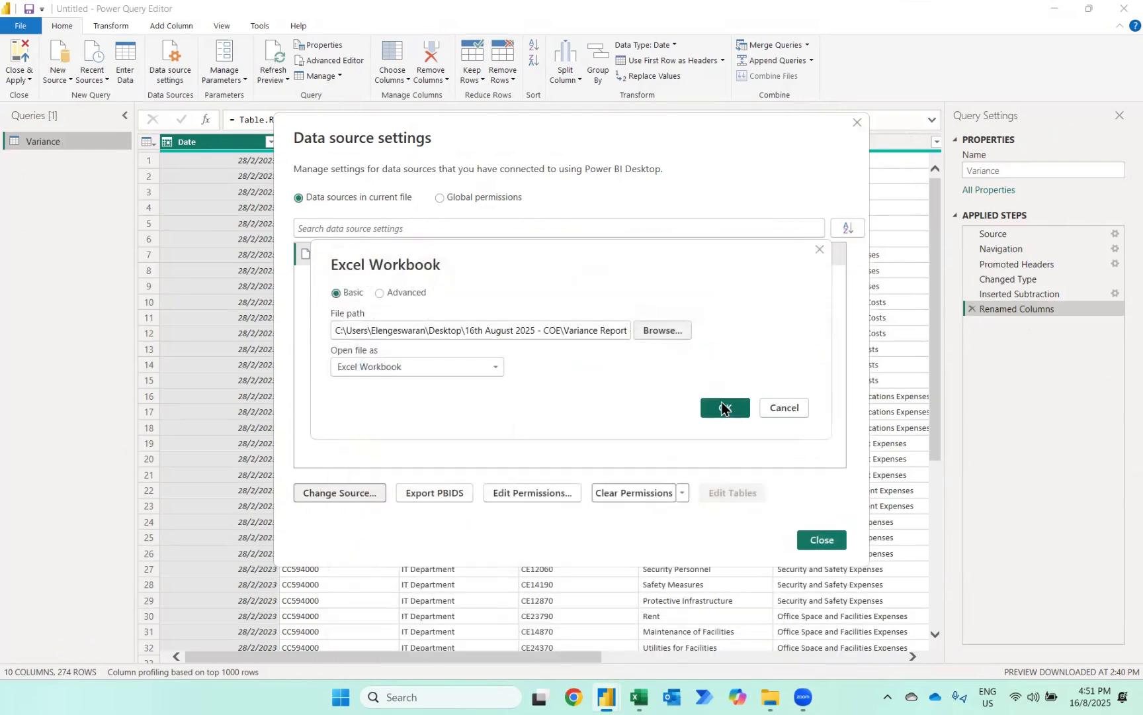
{"action": "left_click", "coordinate": [723, 409]}
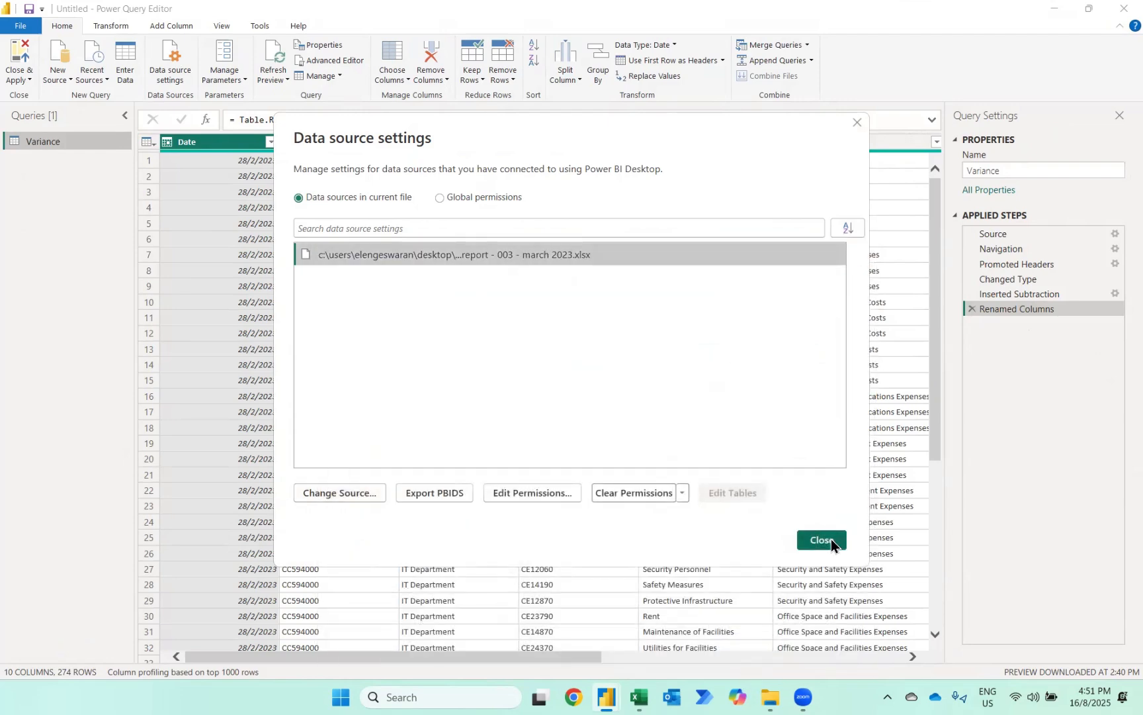
{"action": "left_click", "coordinate": [822, 540]}
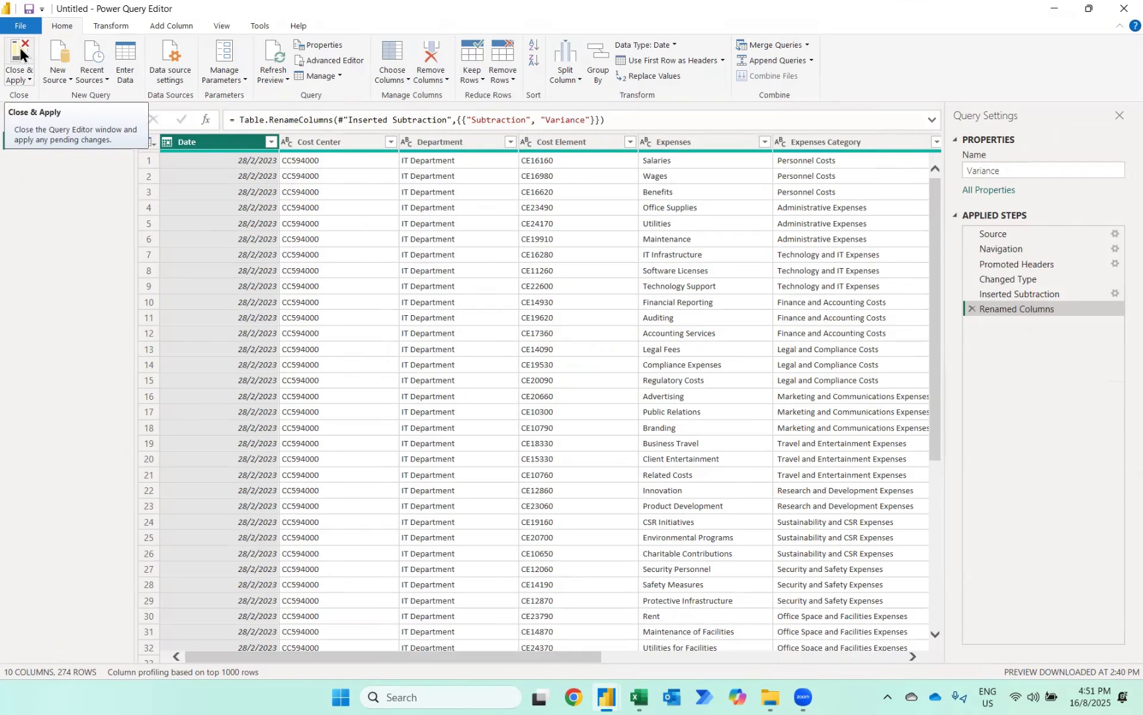
{"action": "left_click", "coordinate": [21, 55]}
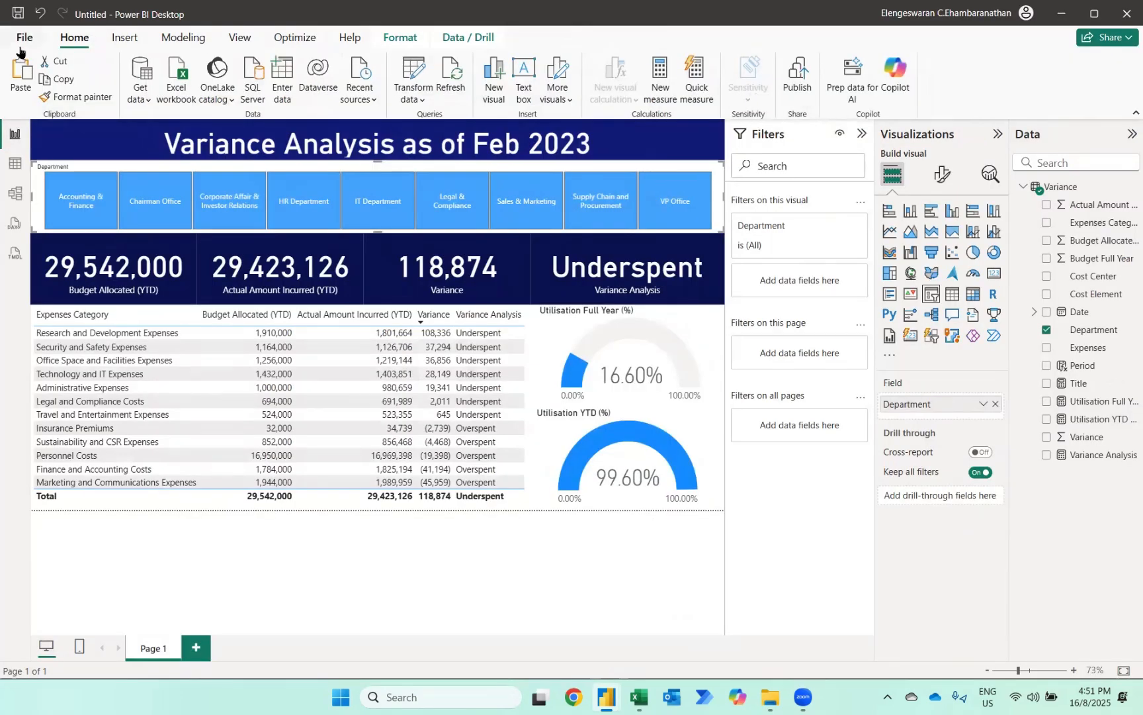